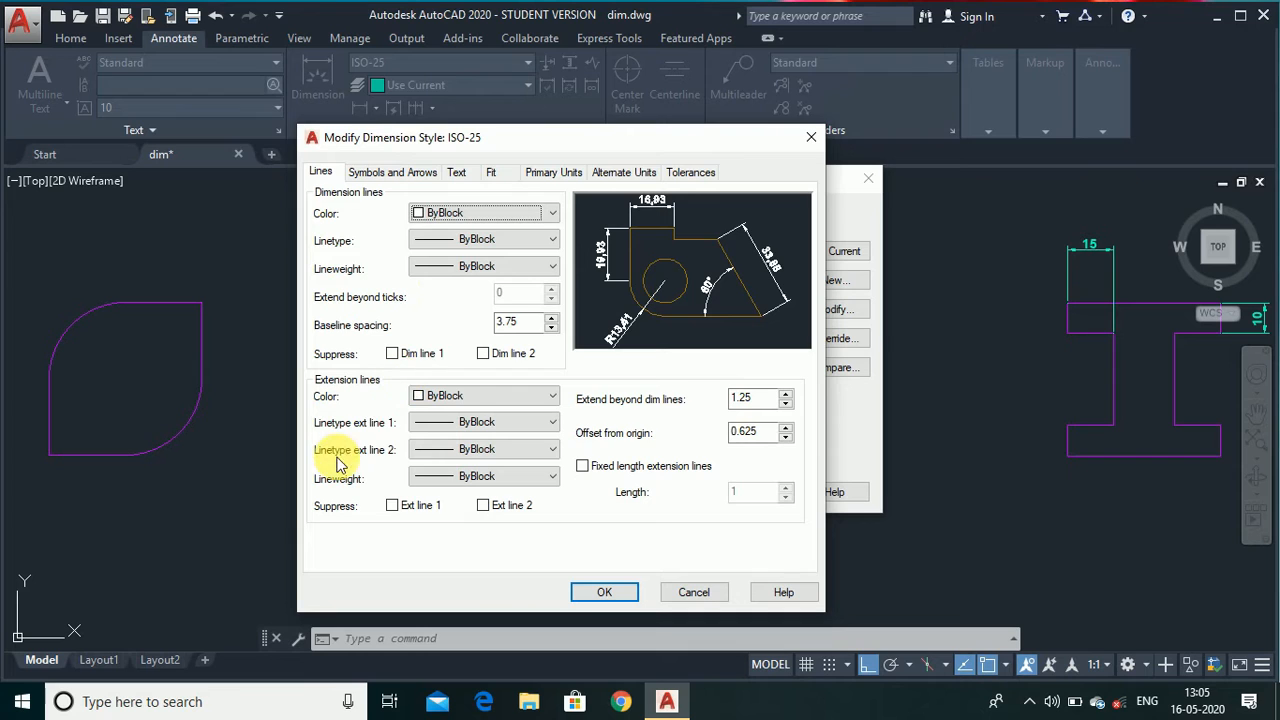
# Browse the ISO-25 dimension style's settings tabs, then cancel and close the style dialogs without changes.
pyautogui.click(375, 174)
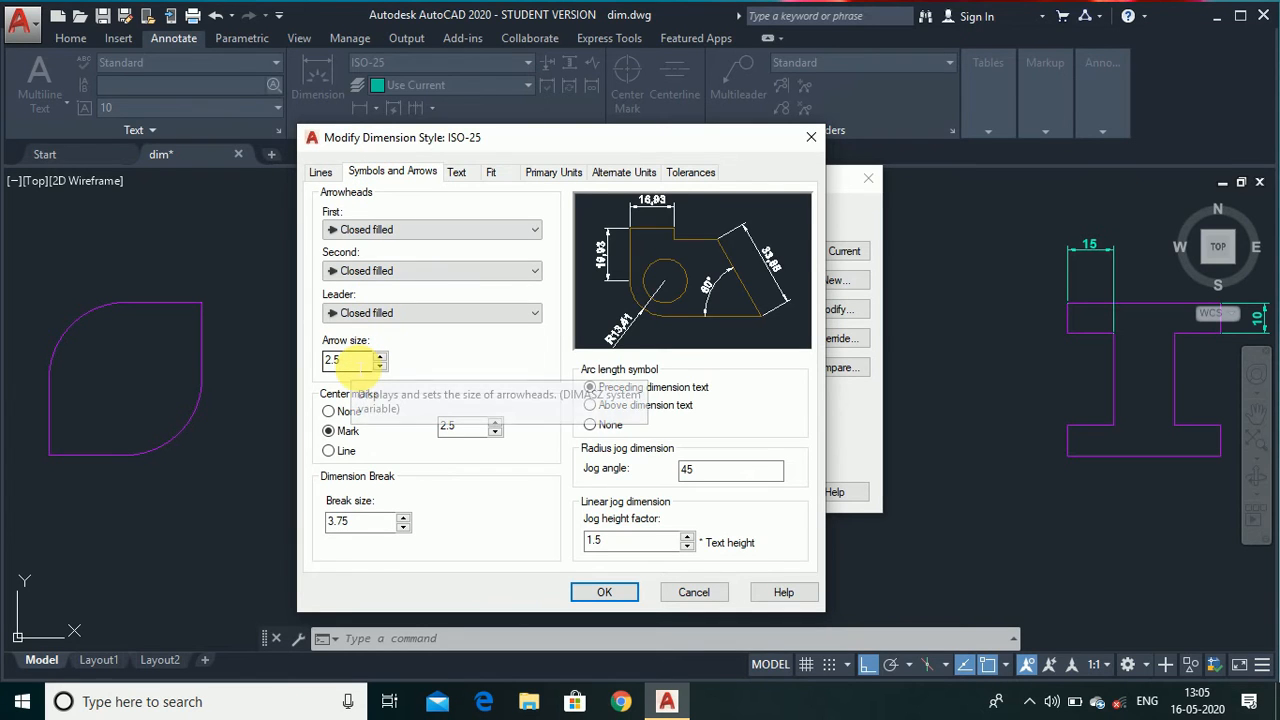
pyautogui.click(457, 174)
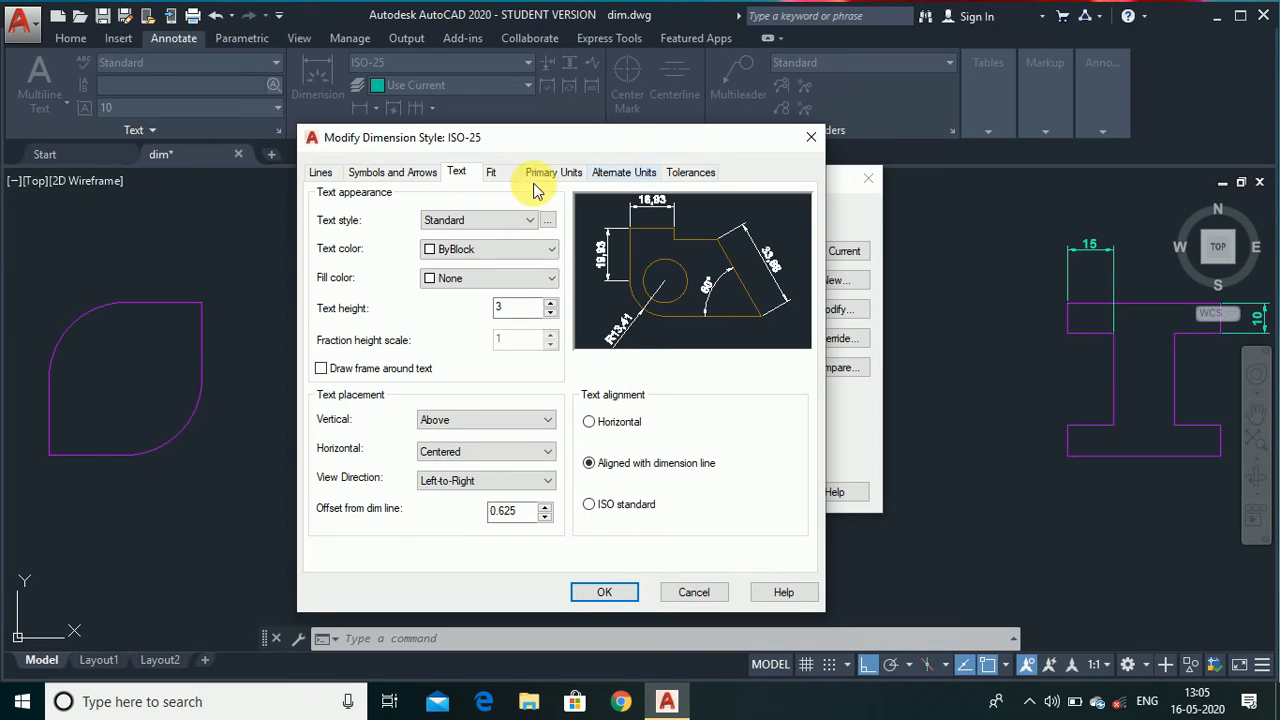
pyautogui.click(495, 176)
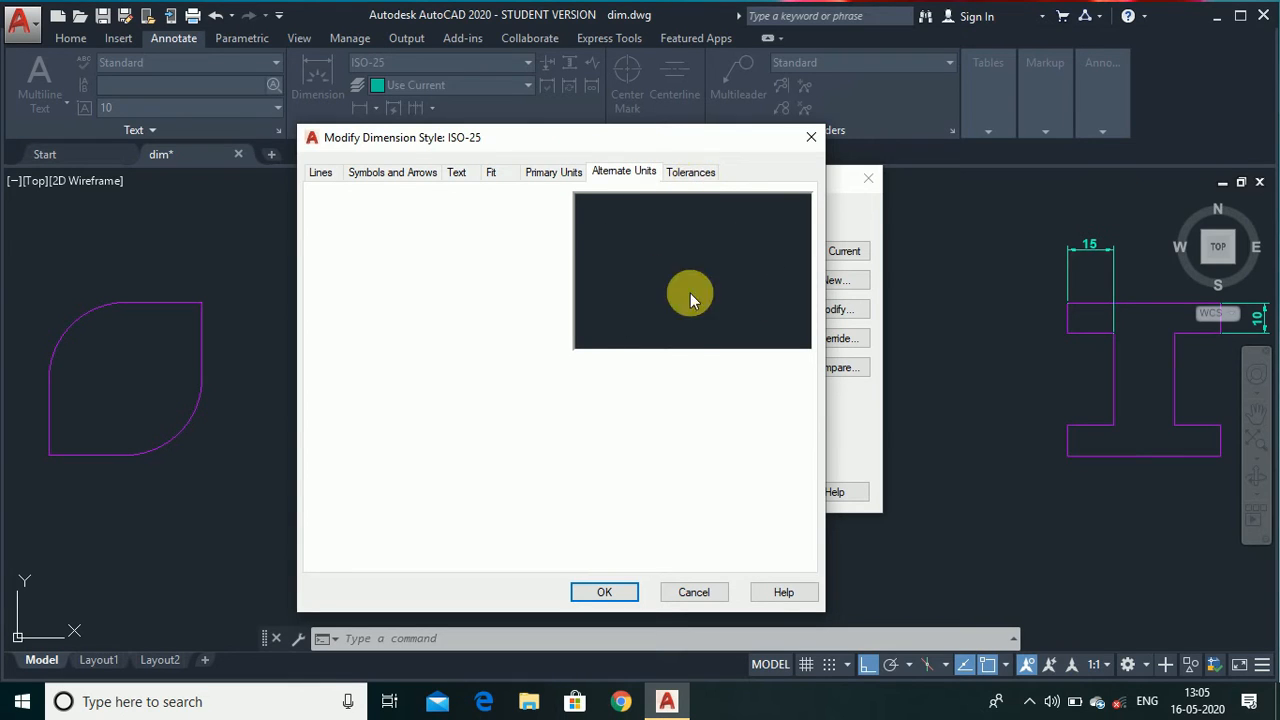
pyautogui.click(693, 594)
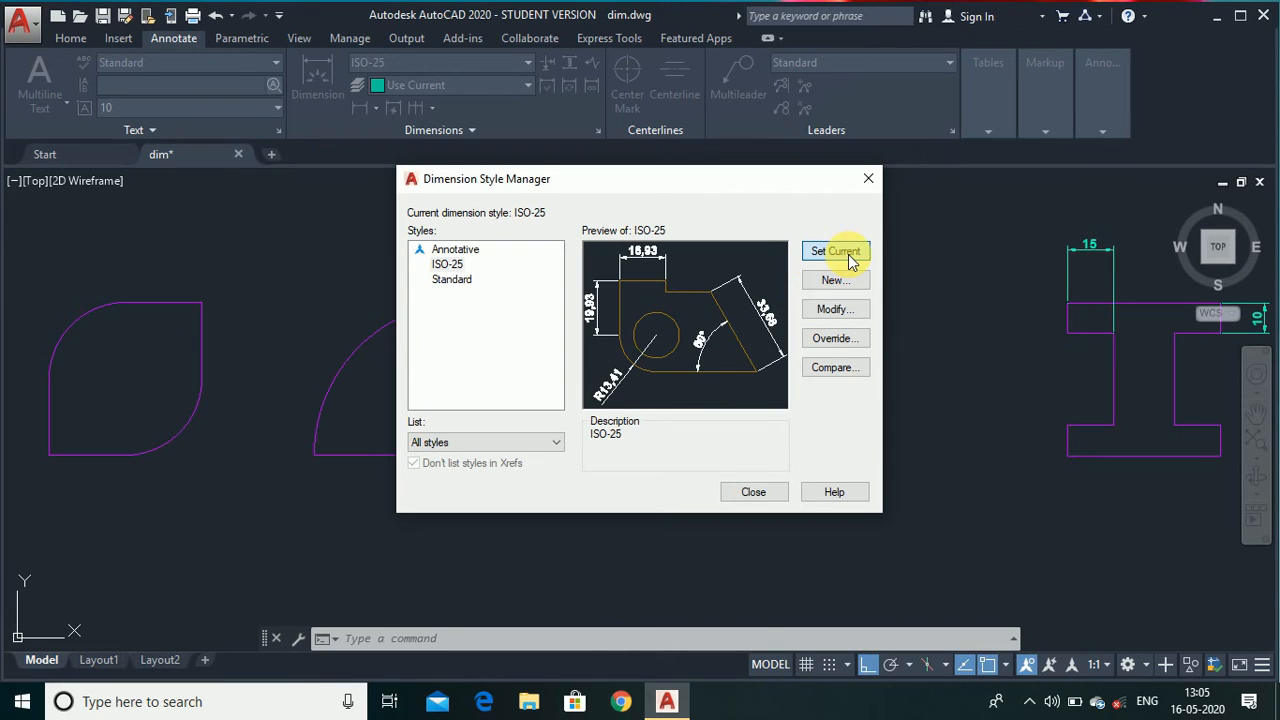
pyautogui.click(750, 492)
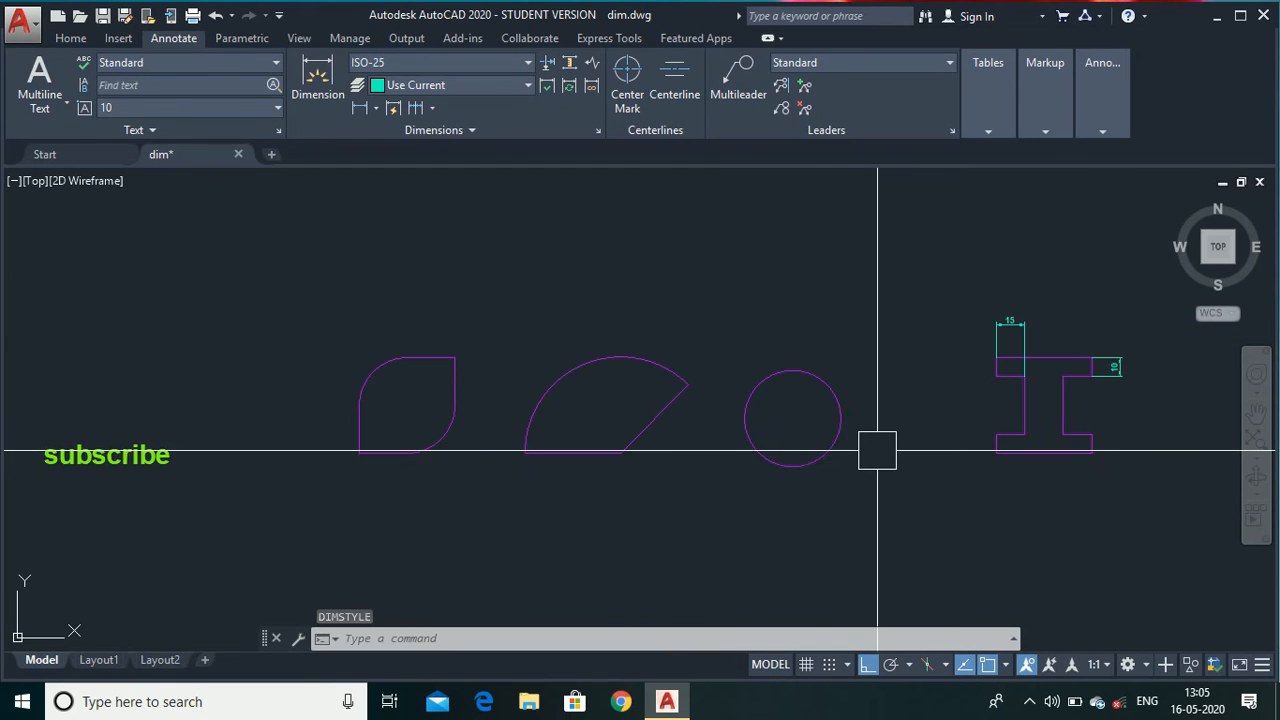
# Add a linear dimension with DIMLINEAR along the sector's bottom straight edge, placing the dimension line below it.
pyautogui.scroll(2, 612, 462)
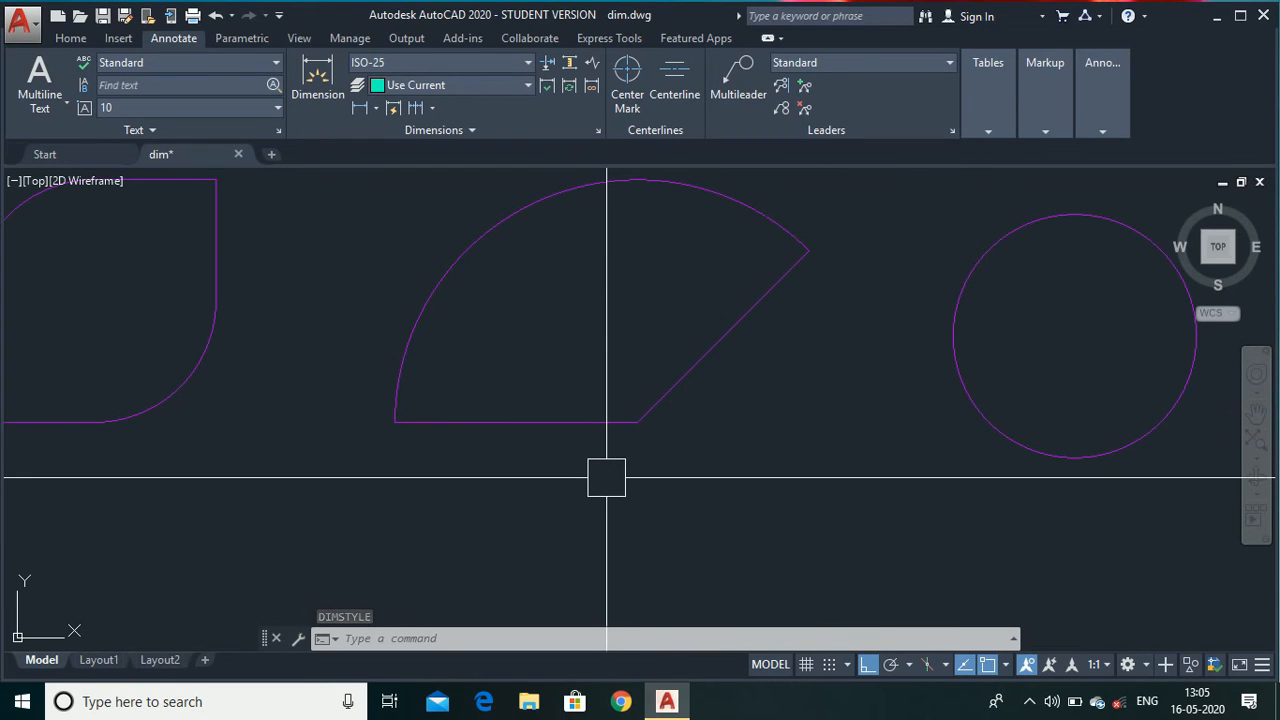
pyautogui.write('dim')
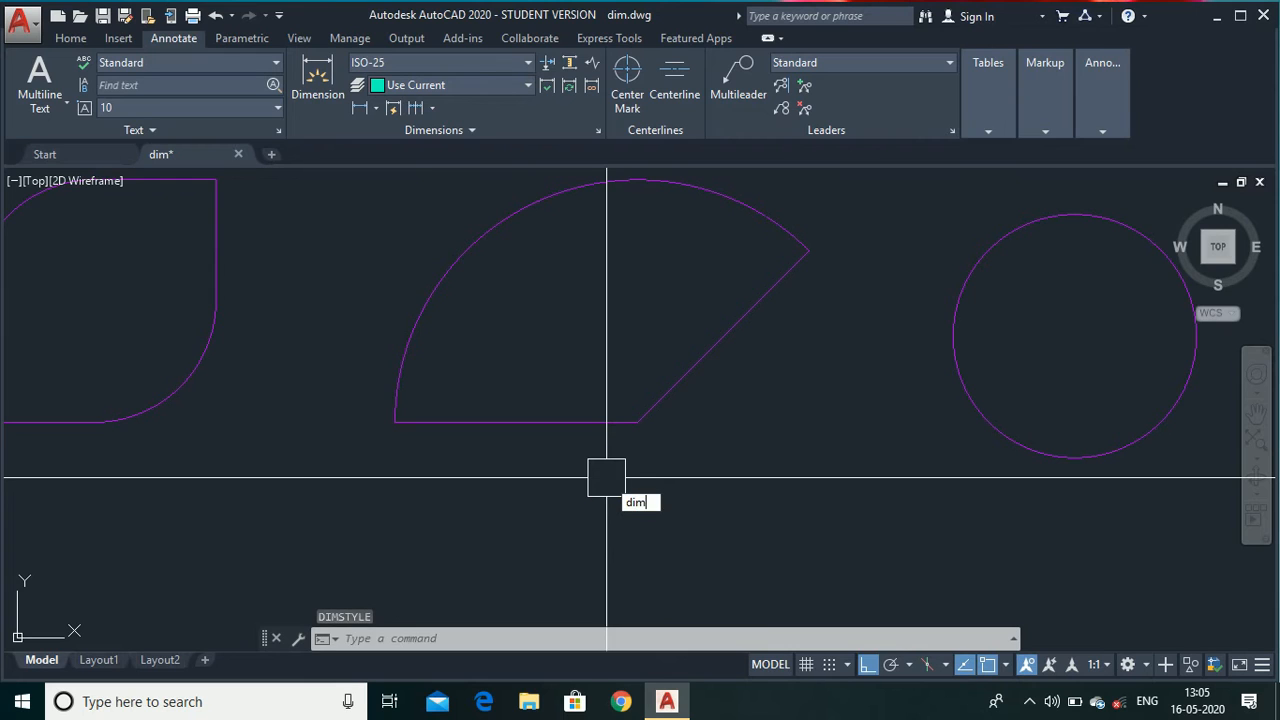
pyautogui.write('line')
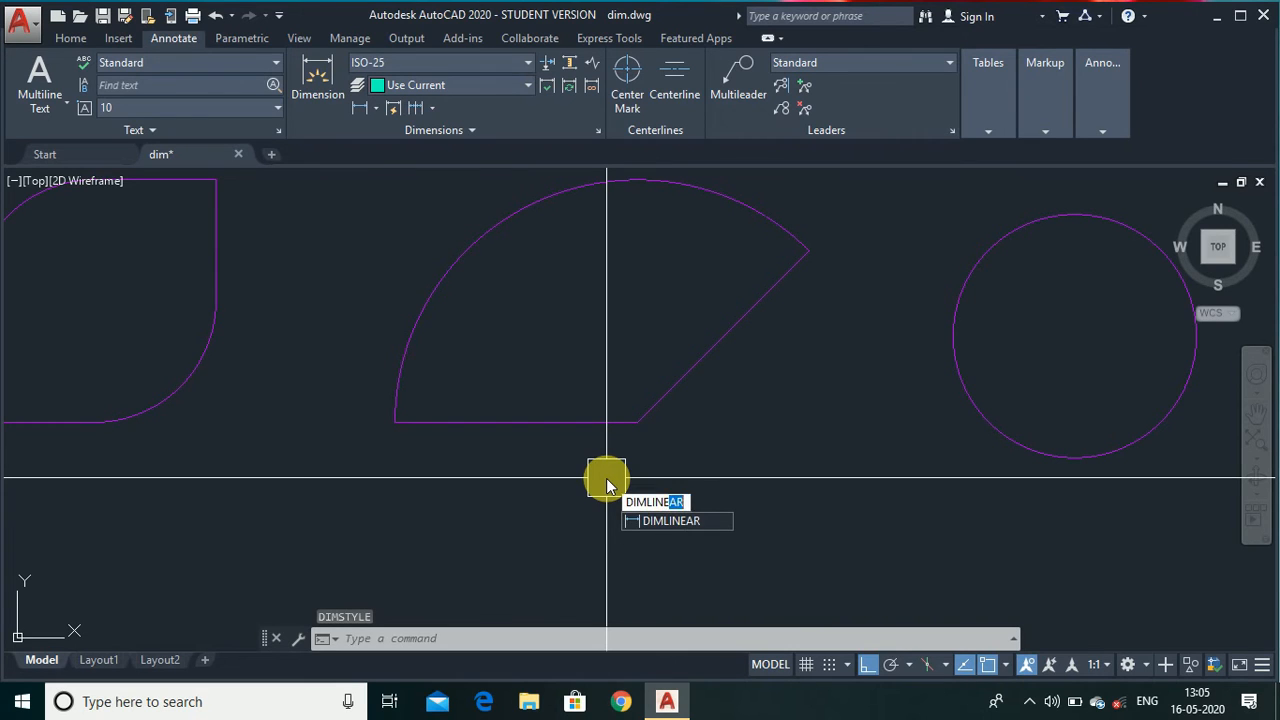
pyautogui.write('ar')
pyautogui.press('Return')
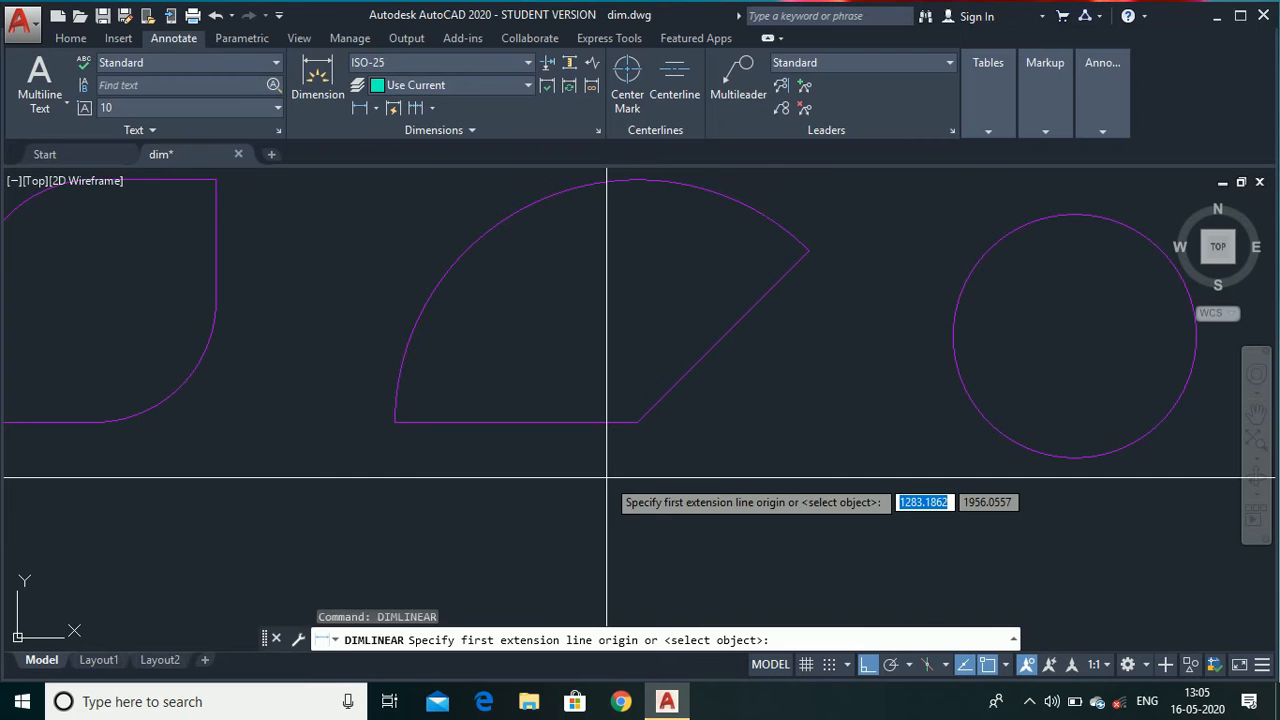
pyautogui.click(394, 422)
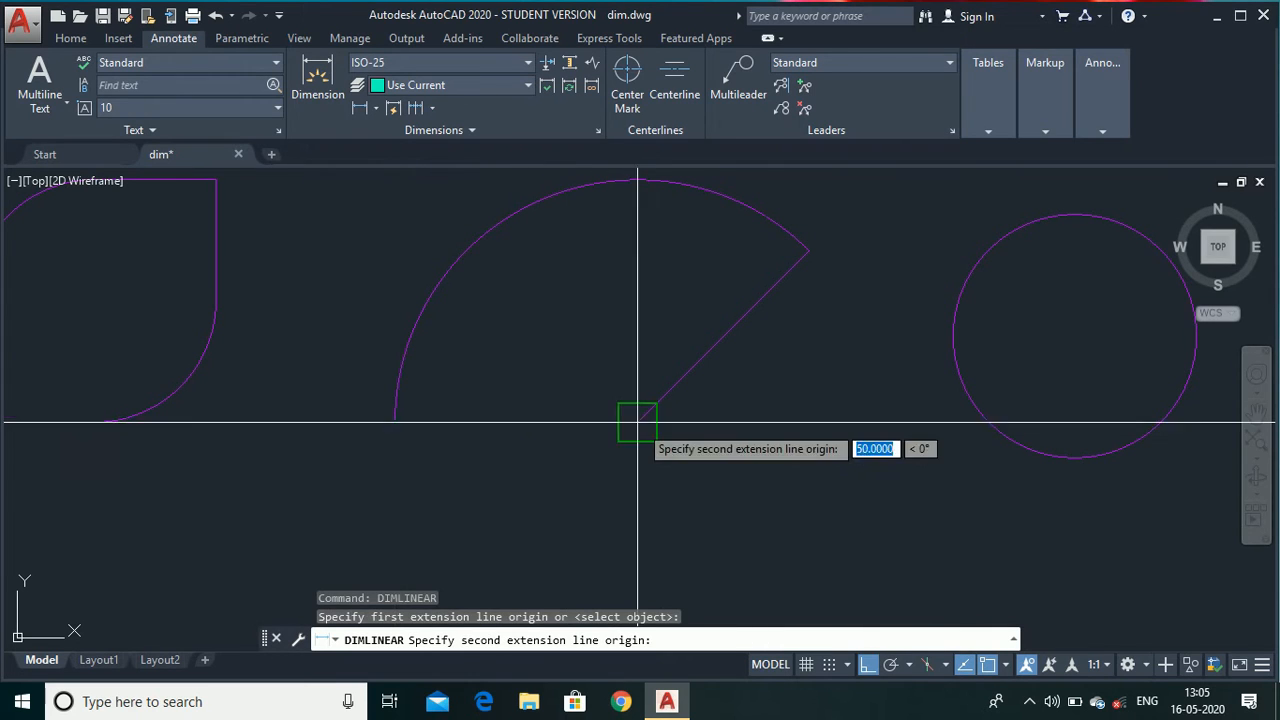
pyautogui.click(636, 422)
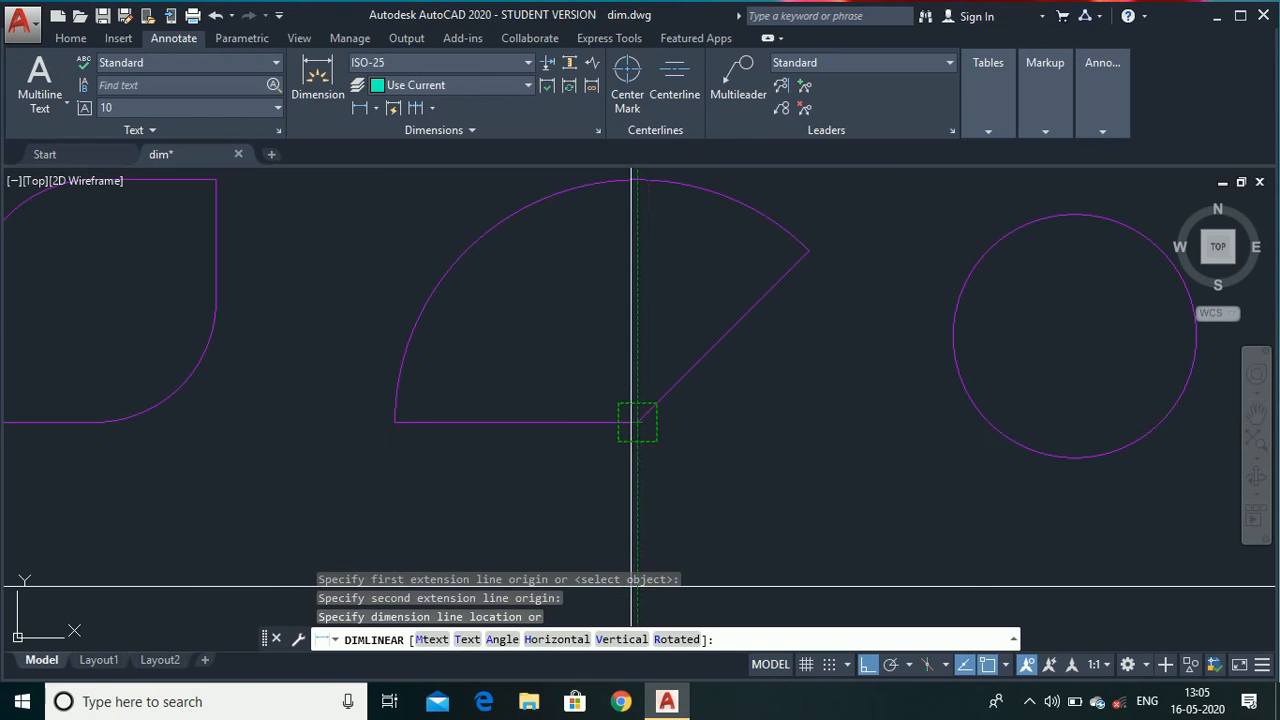
pyautogui.click(605, 511)
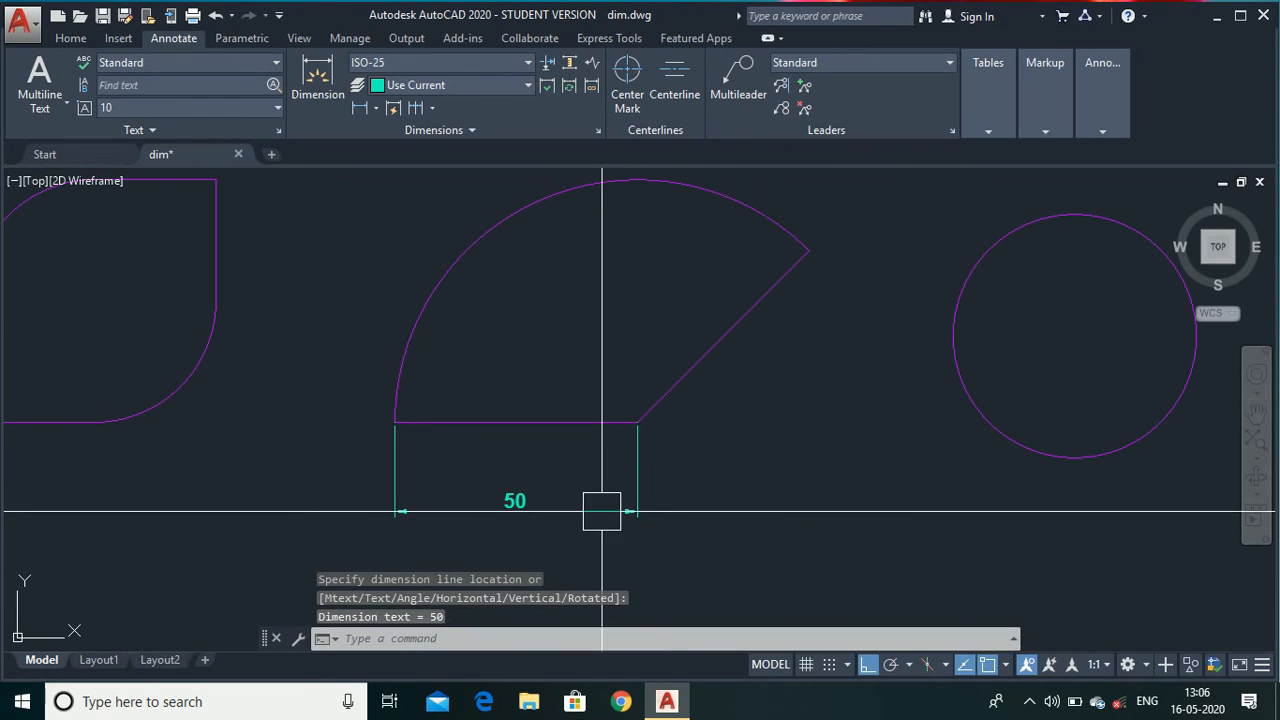
pyautogui.press('Escape')
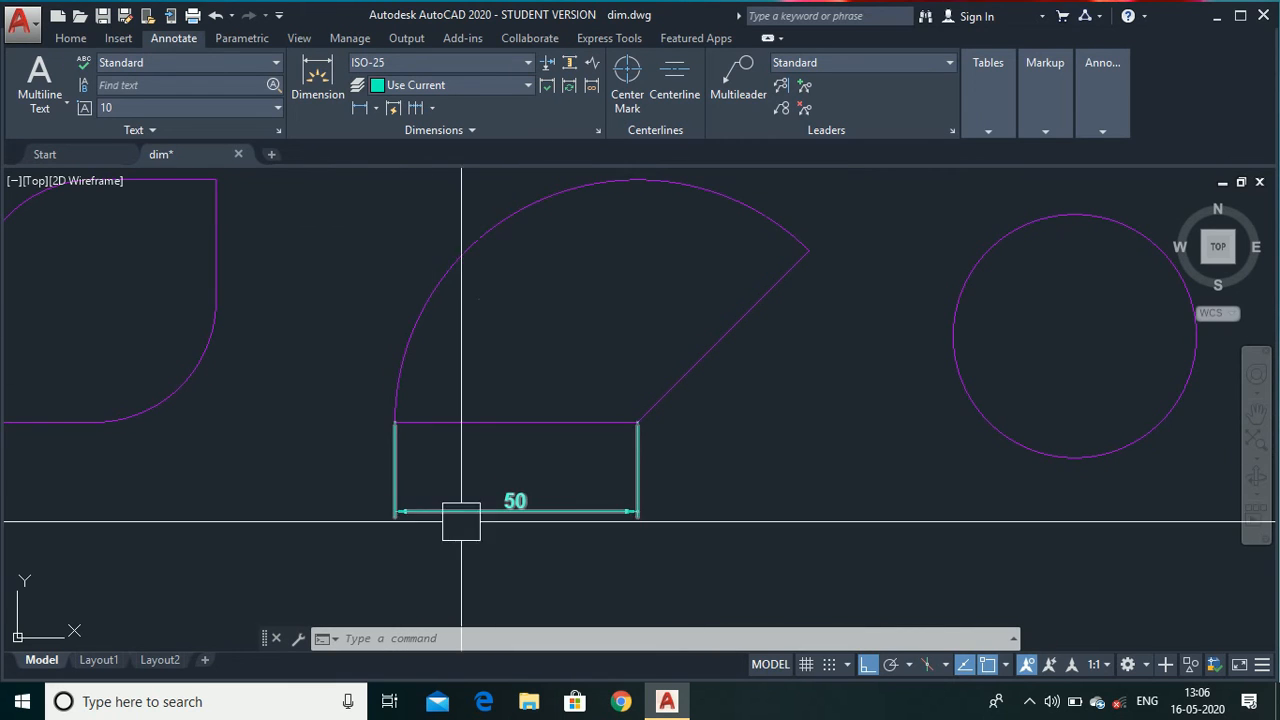
# Add an aligned dimension with DIMALIGNED along the sector's slanted straight edge.
pyautogui.click(794, 513)
pyautogui.write('d')
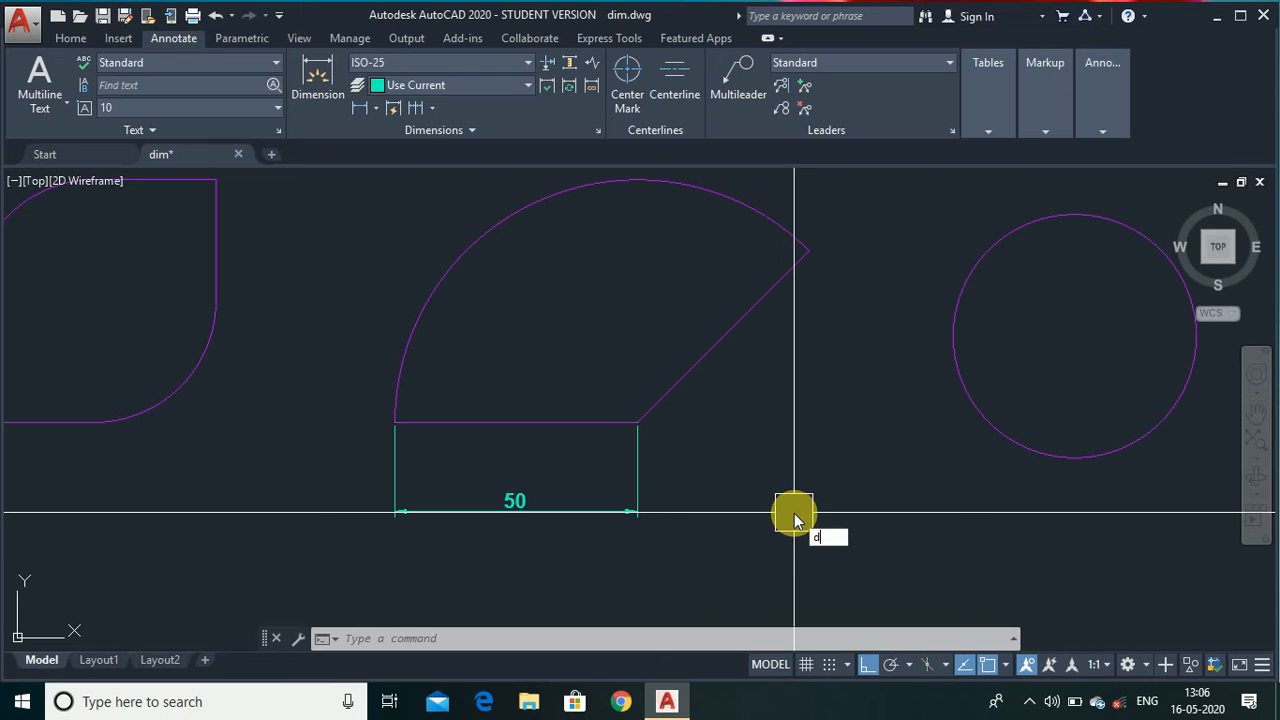
pyautogui.write('ima')
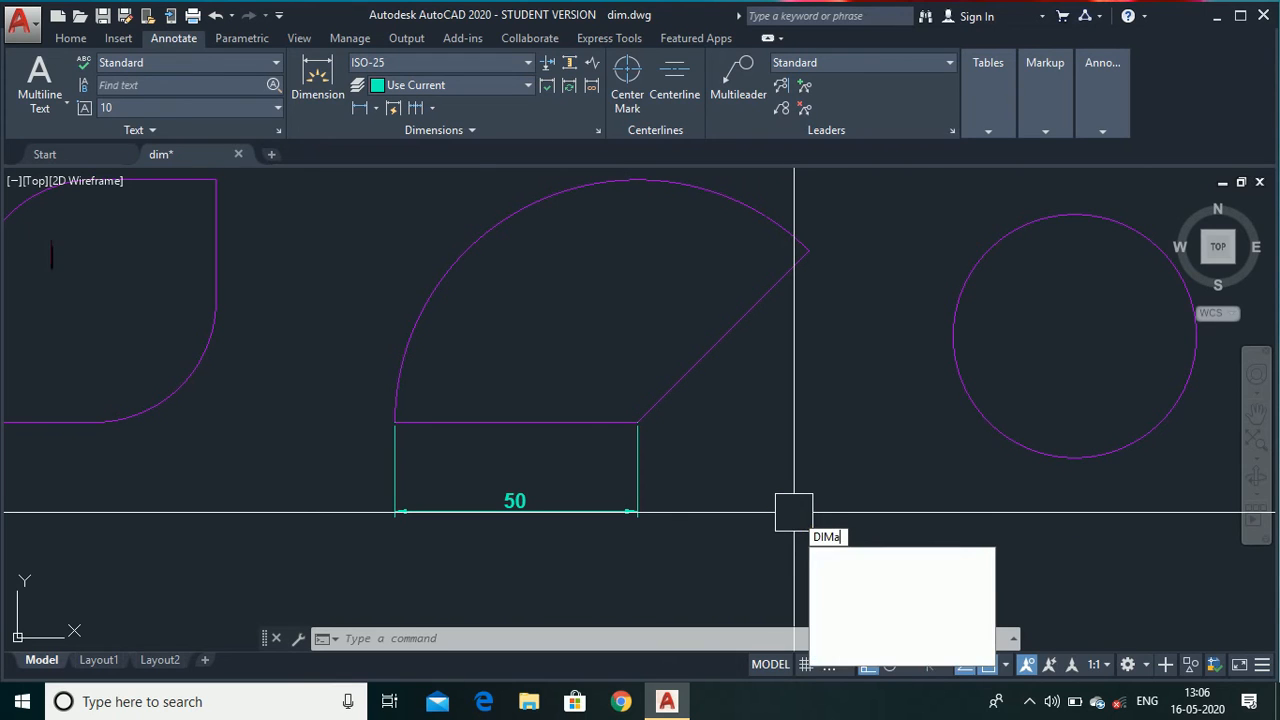
pyautogui.write('n')
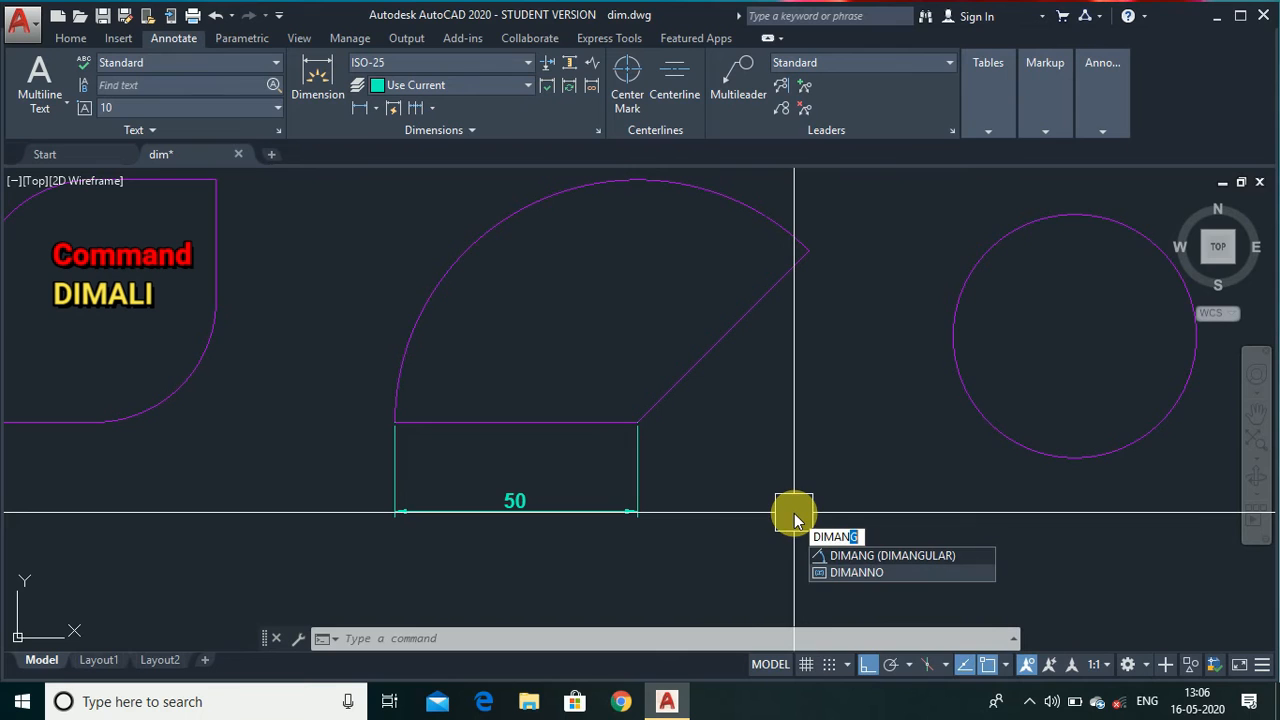
pyautogui.press('BackSpace')
pyautogui.write('LI')
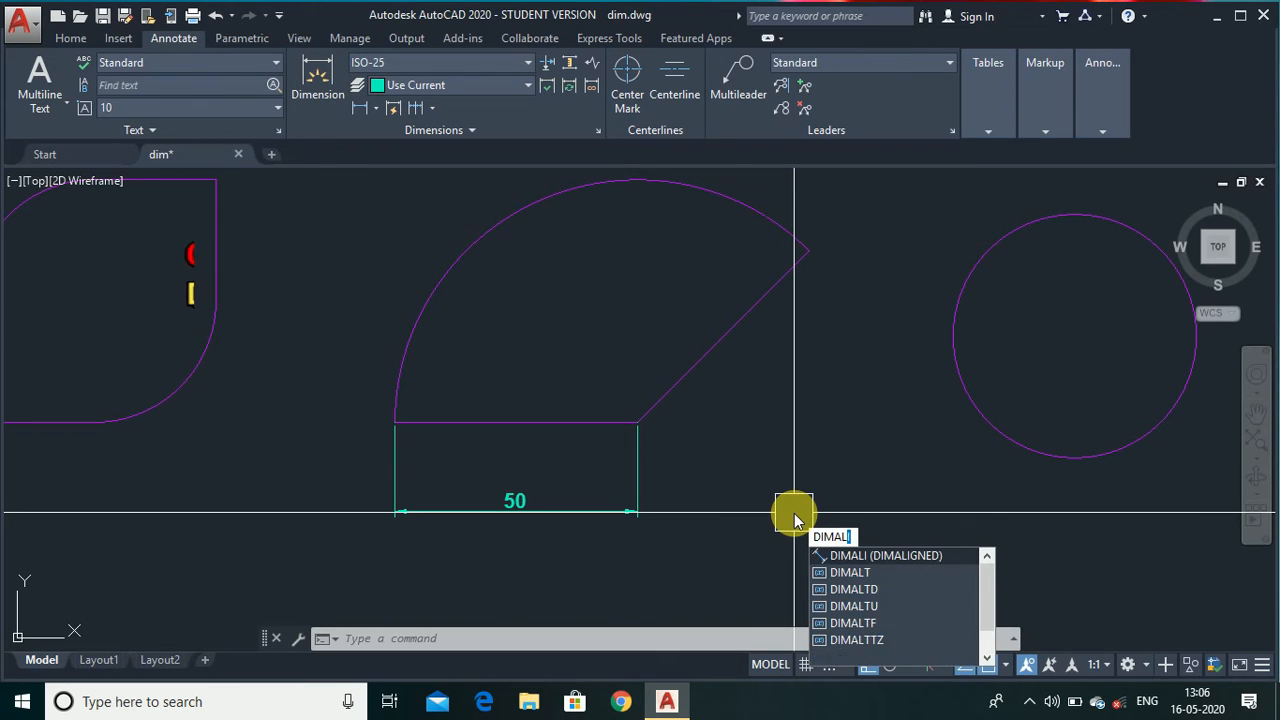
pyautogui.press('Return')
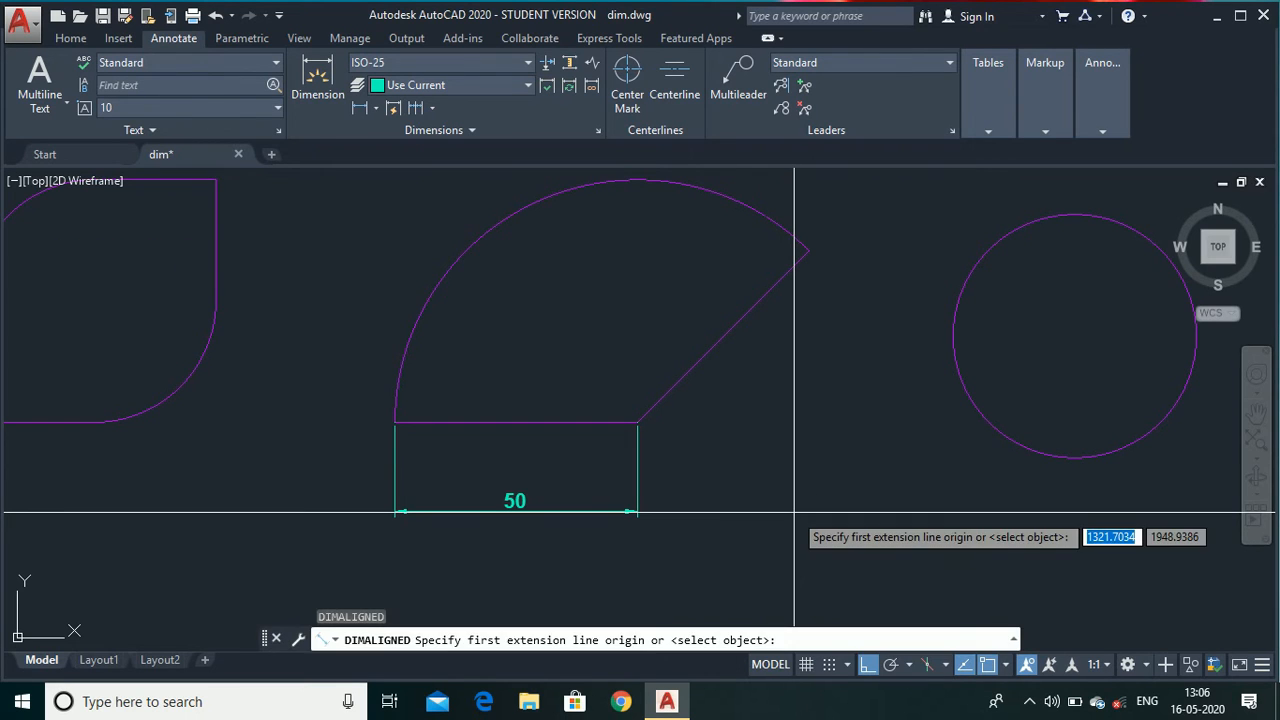
pyautogui.click(810, 249)
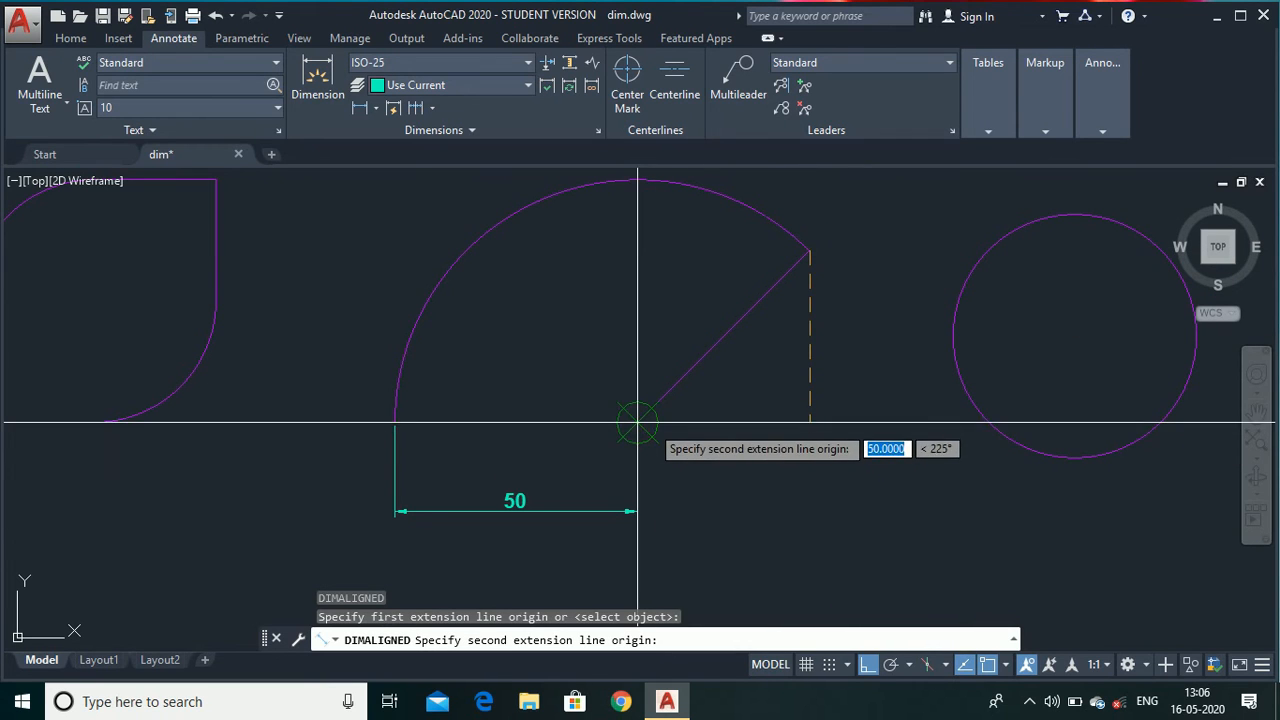
pyautogui.click(637, 422)
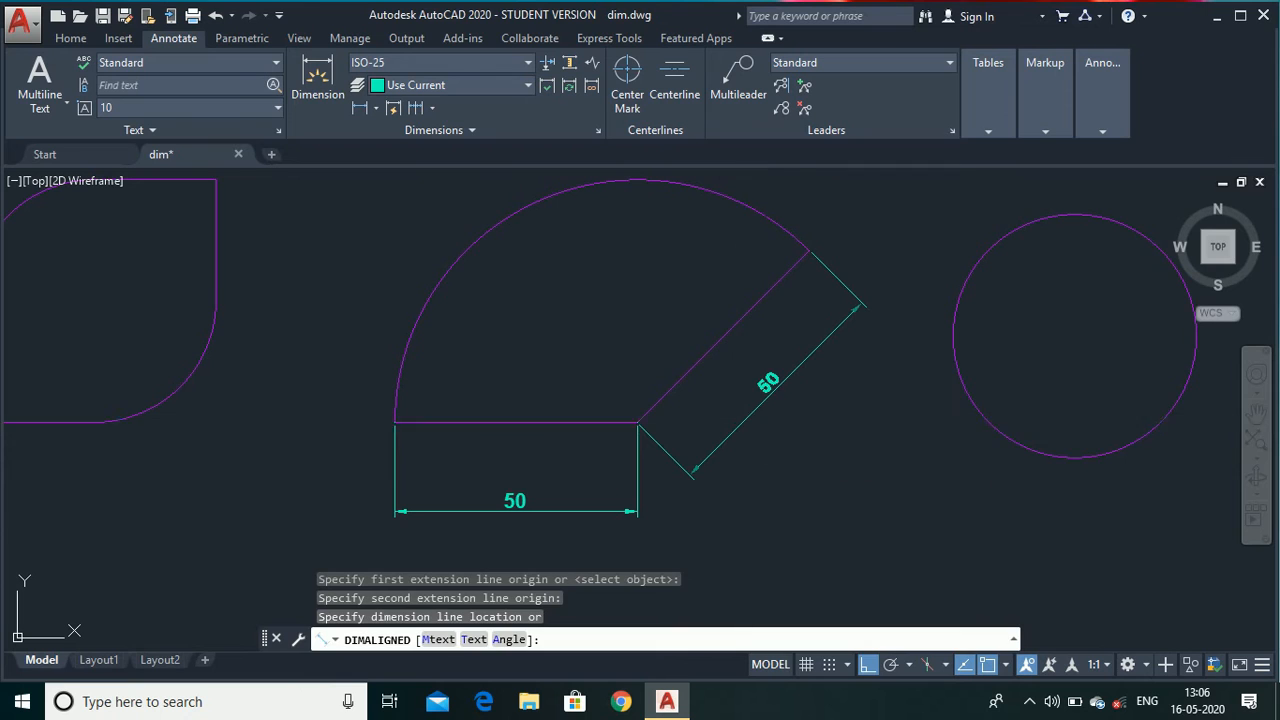
pyautogui.click(748, 416)
# Add an arc length dimension with DIMARC to the sector's curved edge, placing it outside the arc.
pyautogui.scroll(-2, 823, 479)
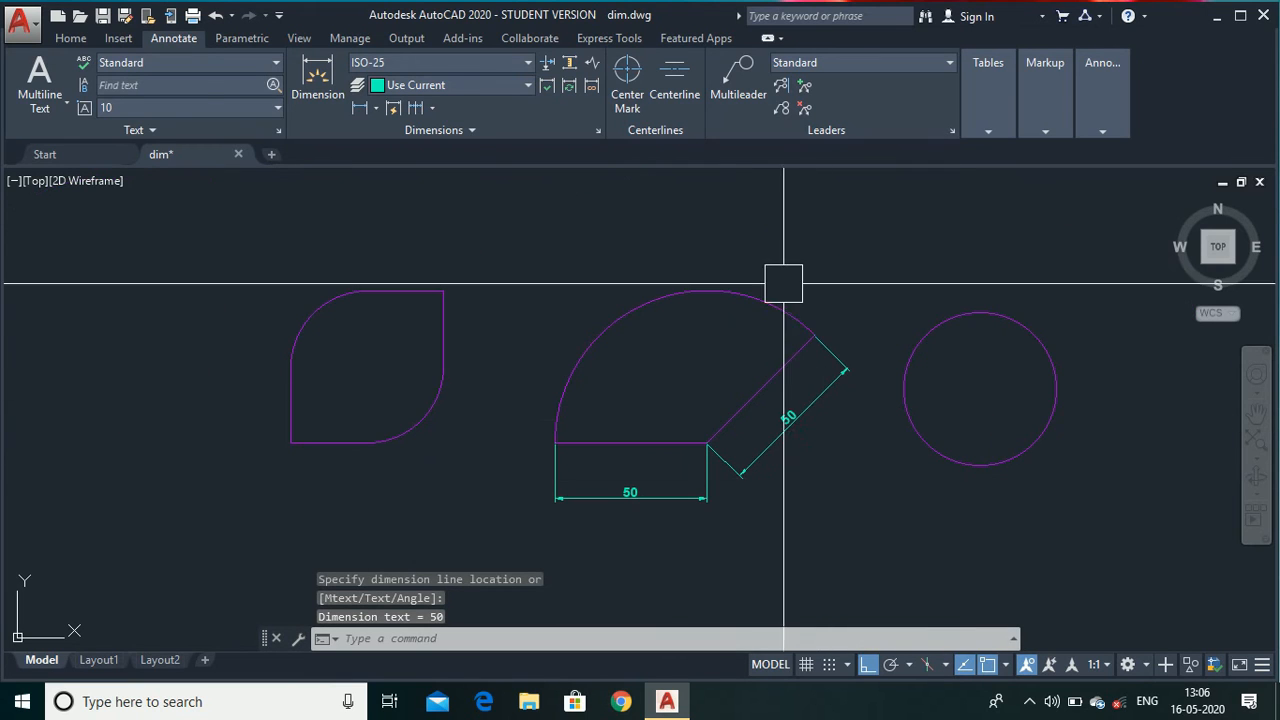
pyautogui.write('DIMA')
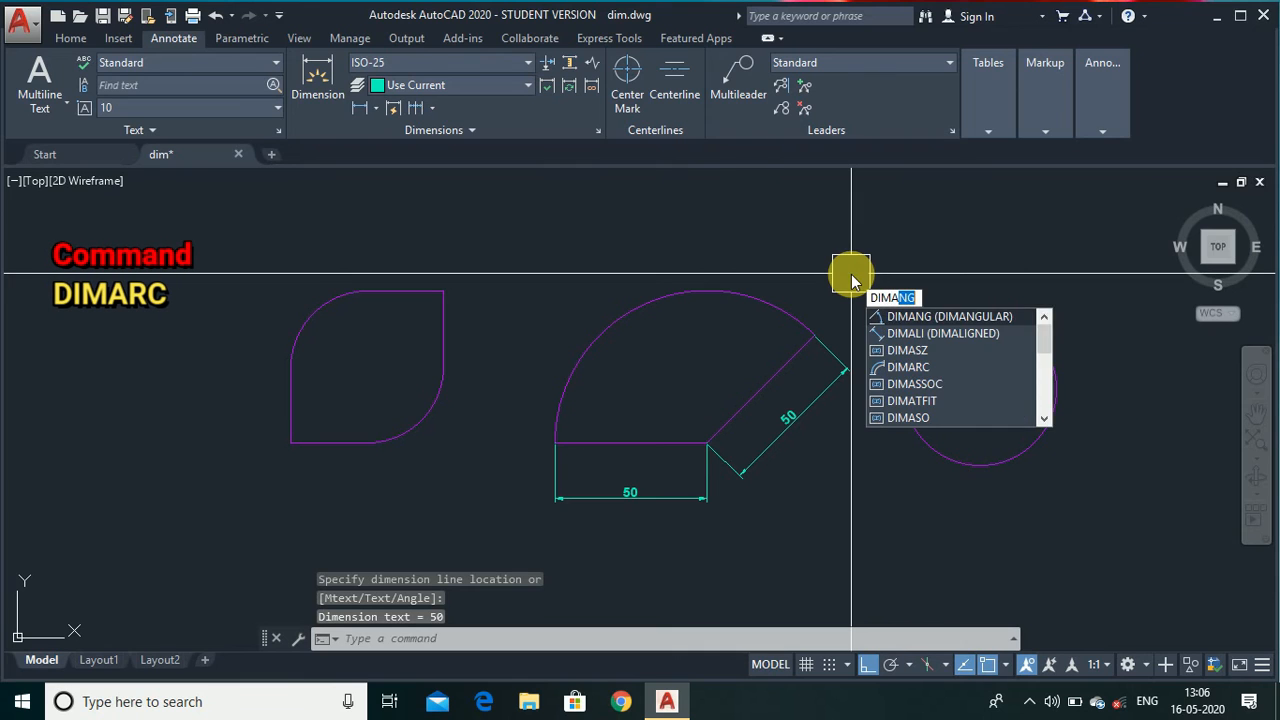
pyautogui.write('R')
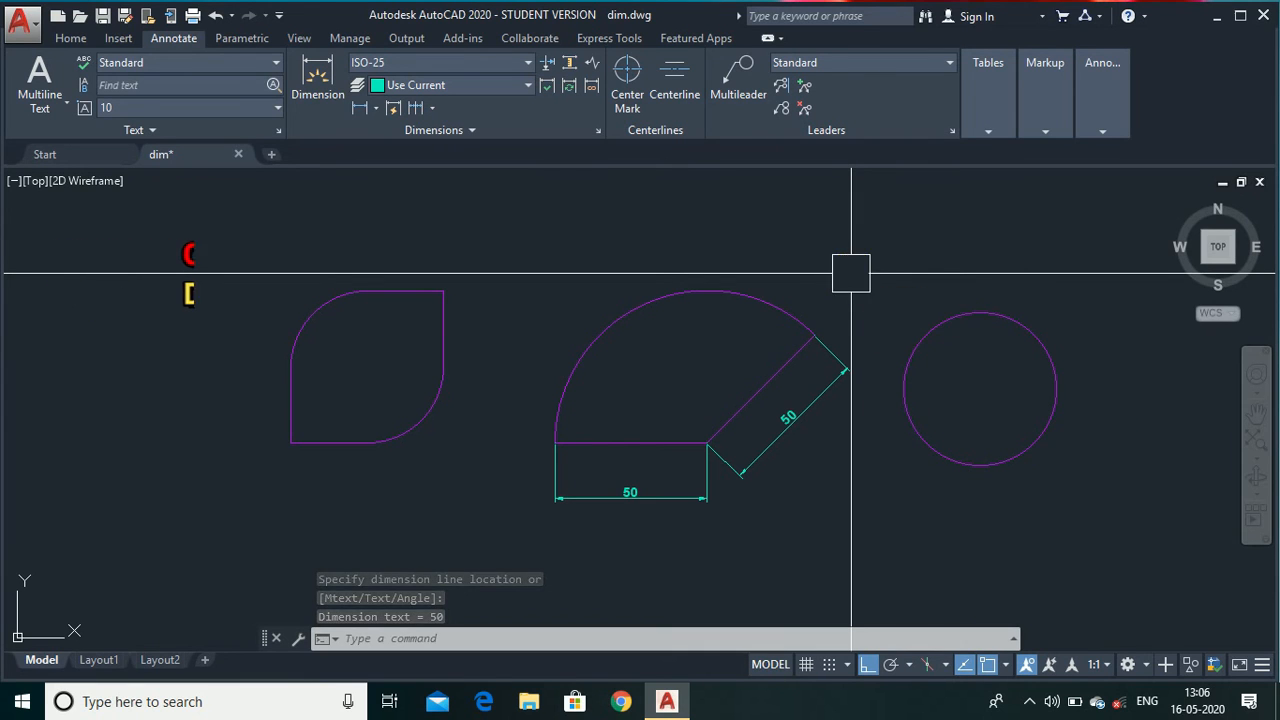
pyautogui.press('Return')
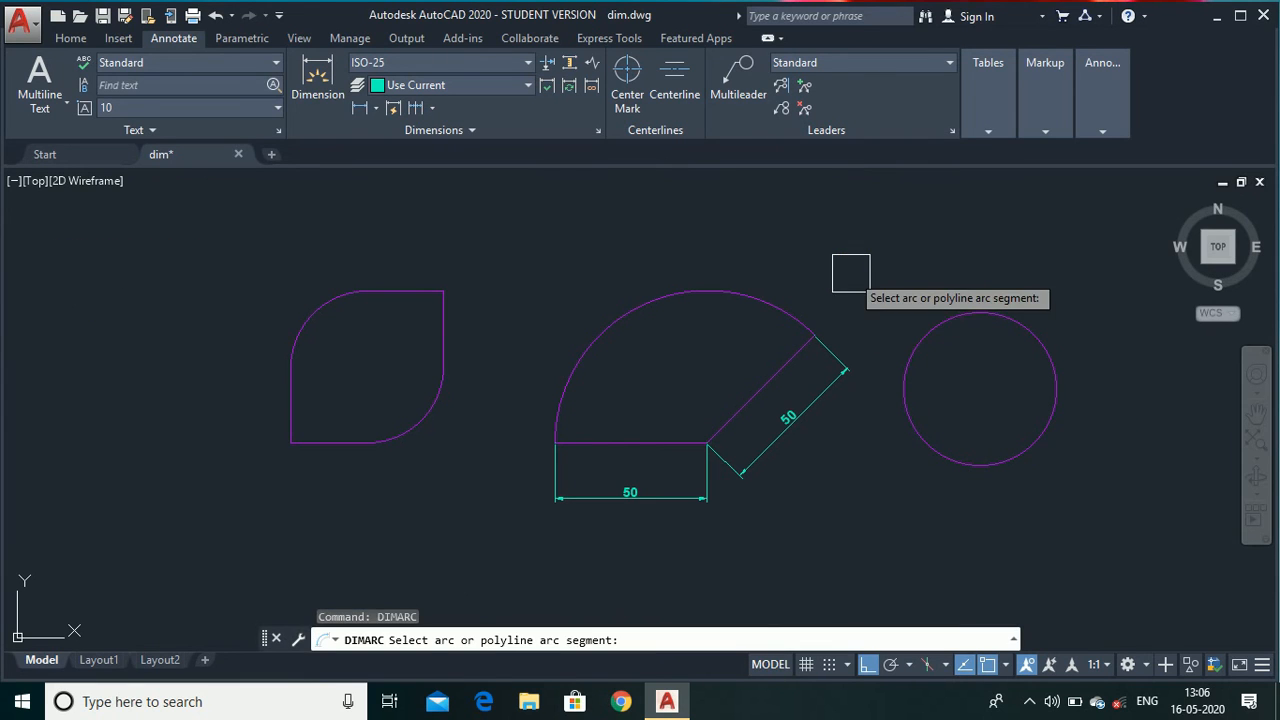
pyautogui.click(570, 342)
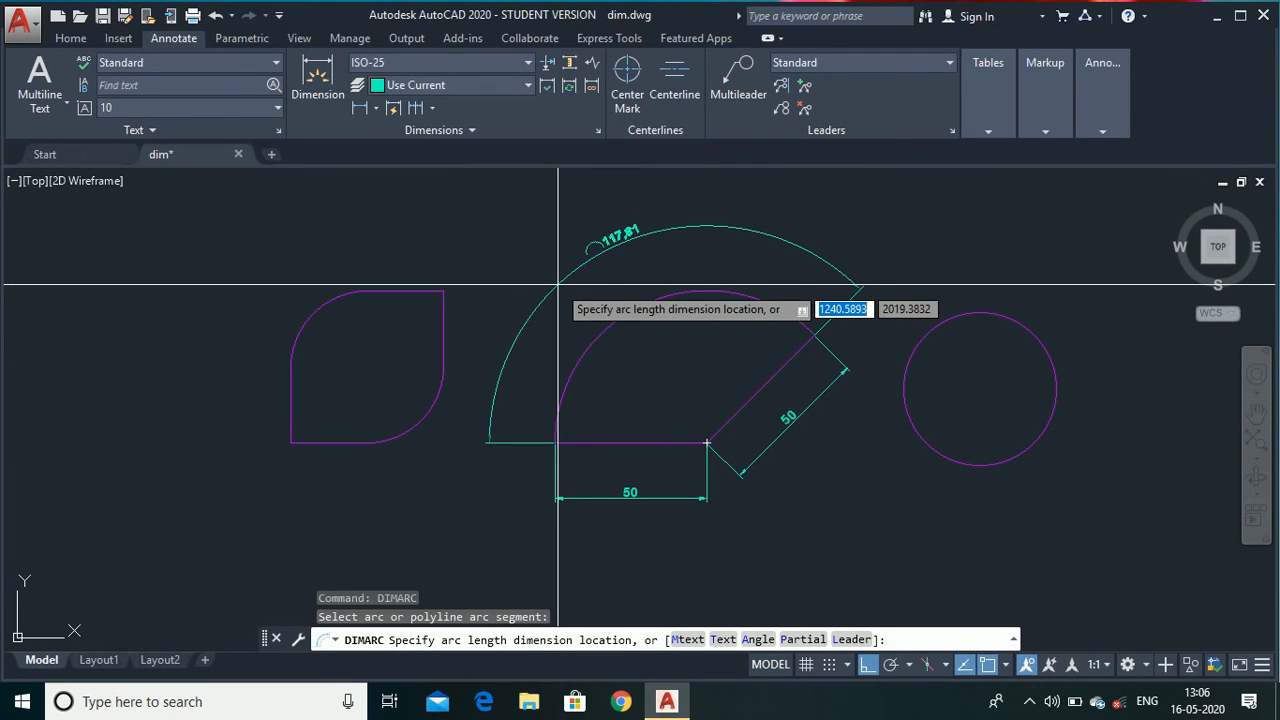
pyautogui.click(584, 301)
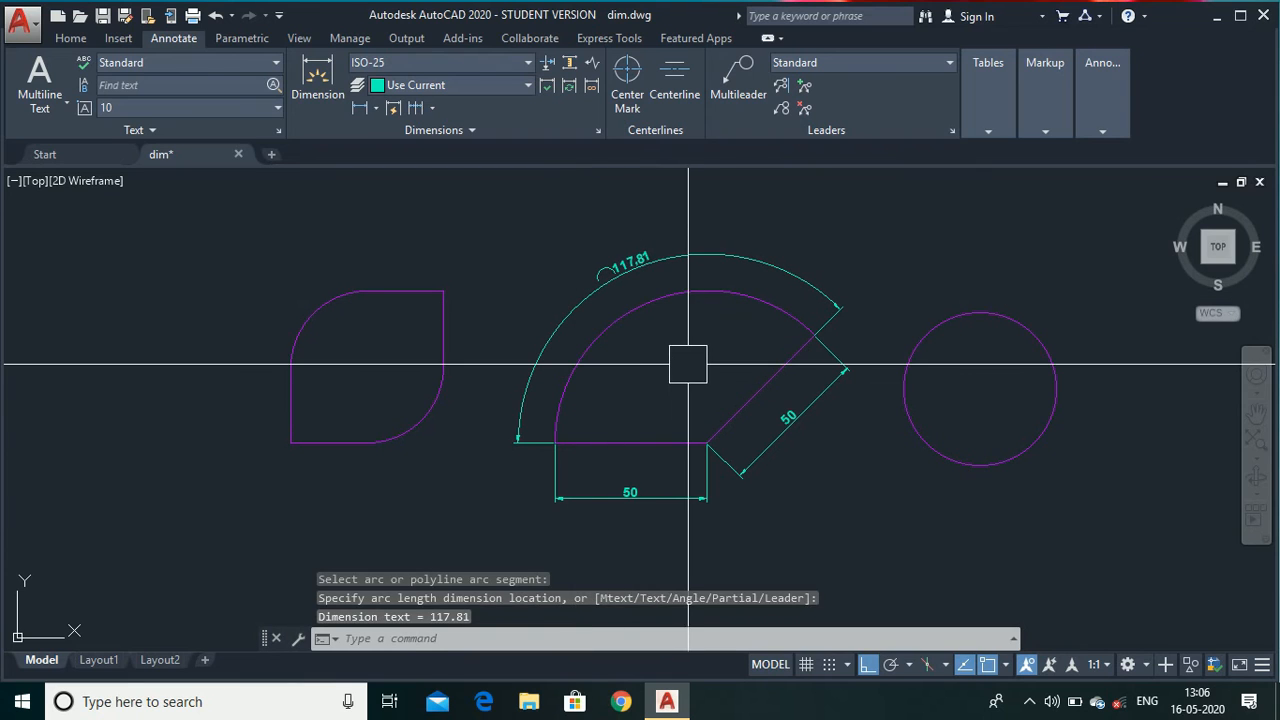
pyautogui.press('Escape')
# Add a radius dimension with DIMRADIUS to the rounded corner of the leftmost shape.
pyautogui.scroll(5, 311, 321)
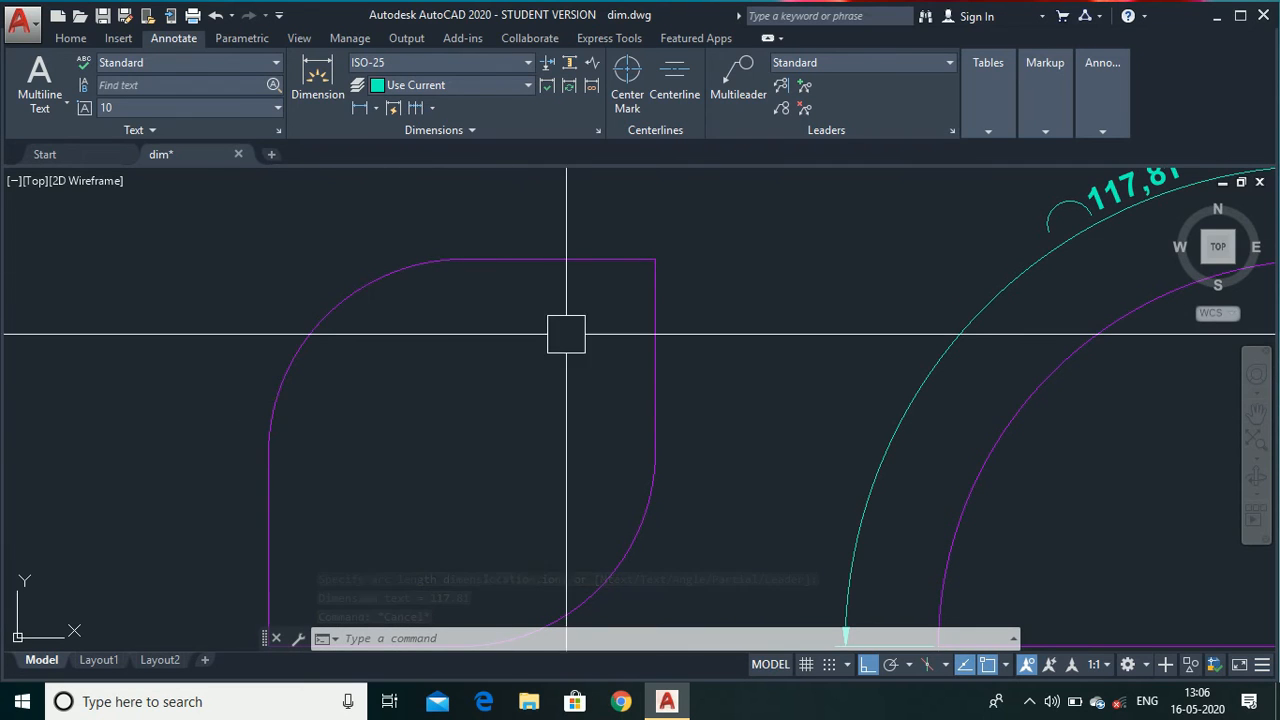
pyautogui.write('DIMRa')
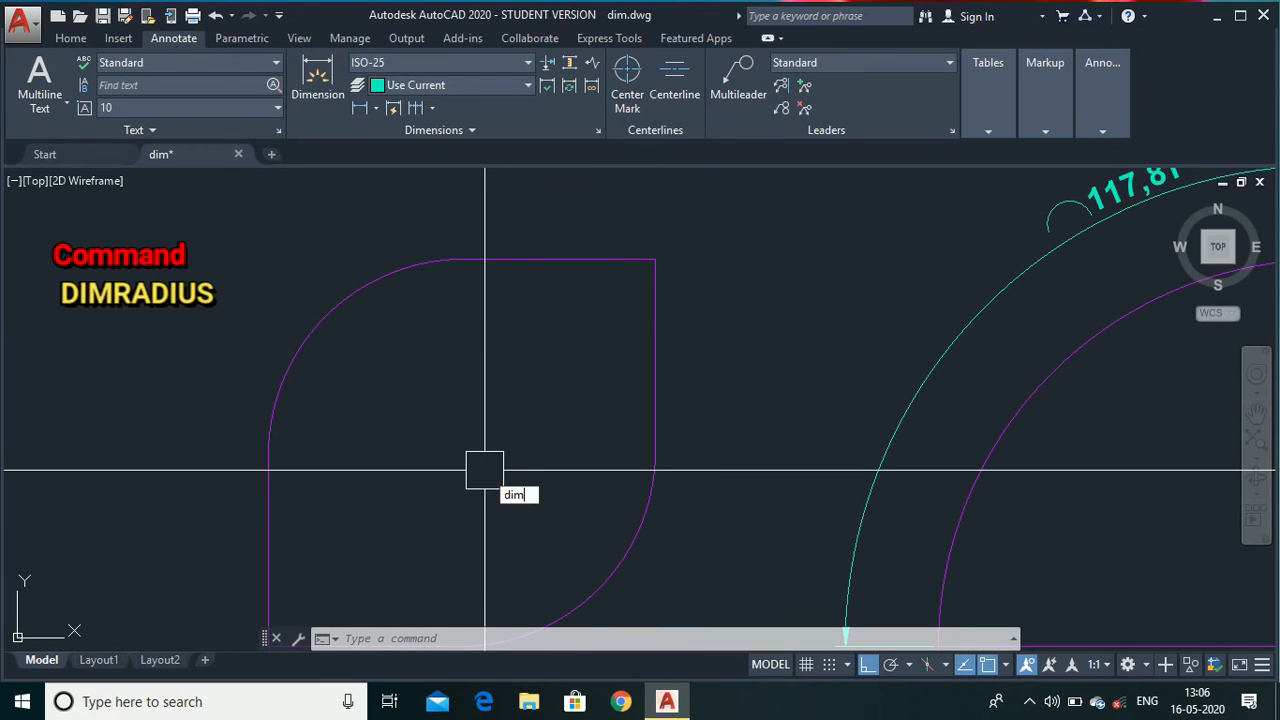
pyautogui.write('d')
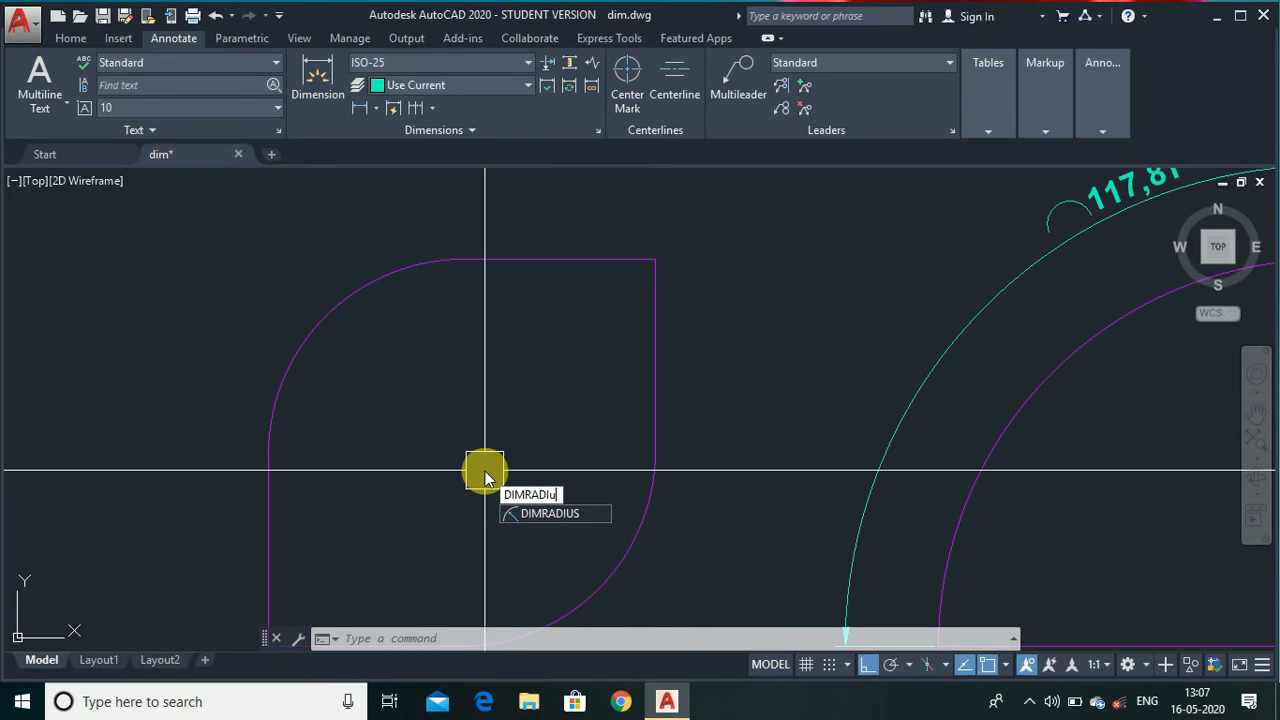
pyautogui.write('IUs')
pyautogui.press('Return')
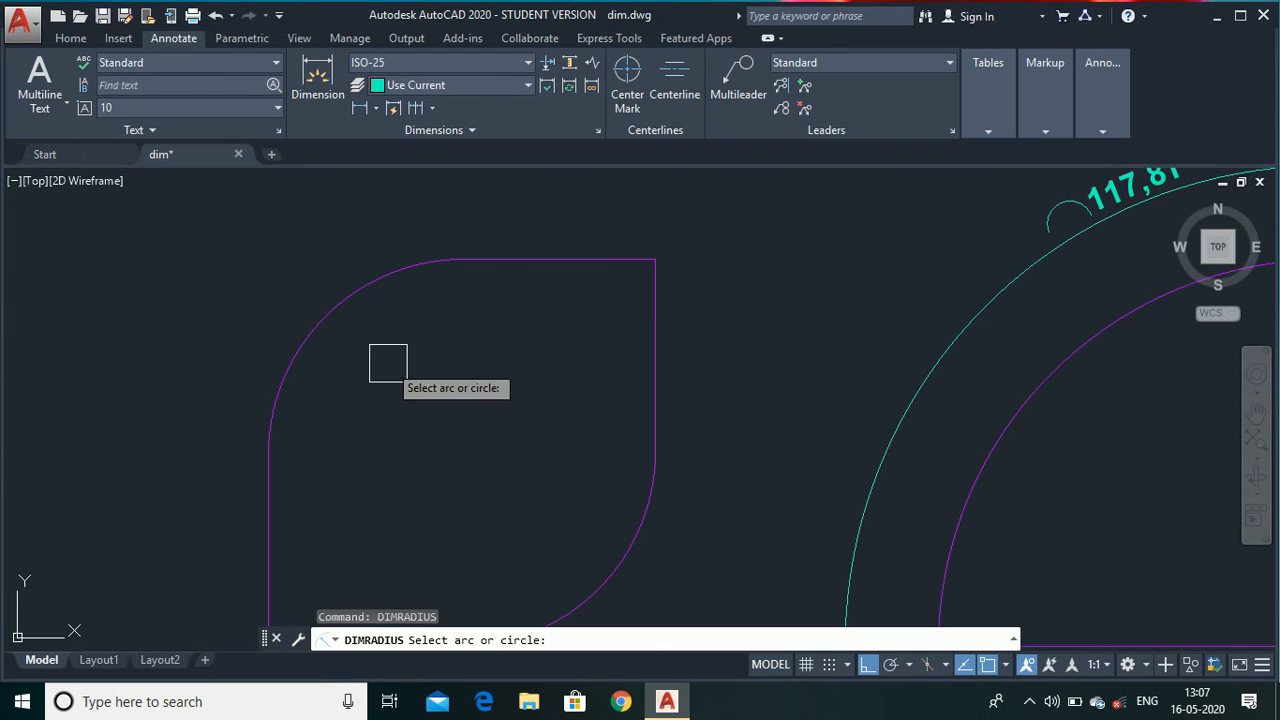
pyautogui.click(303, 312)
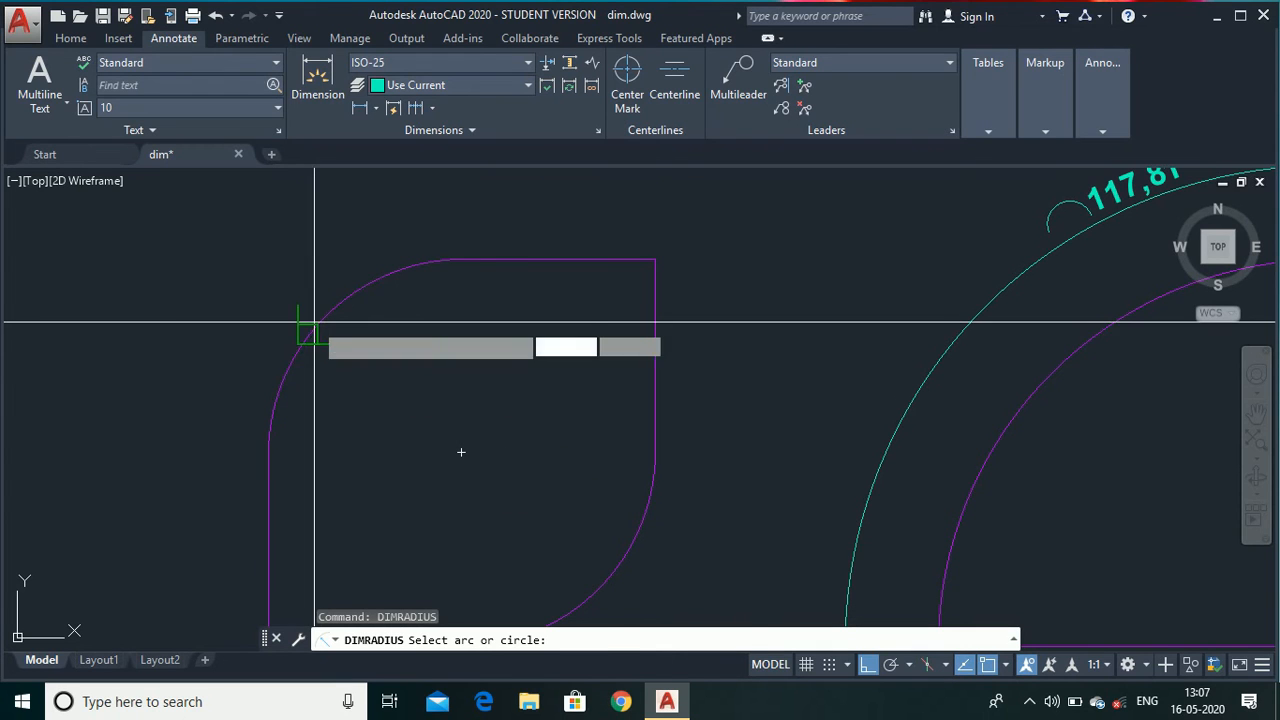
pyautogui.click(392, 383)
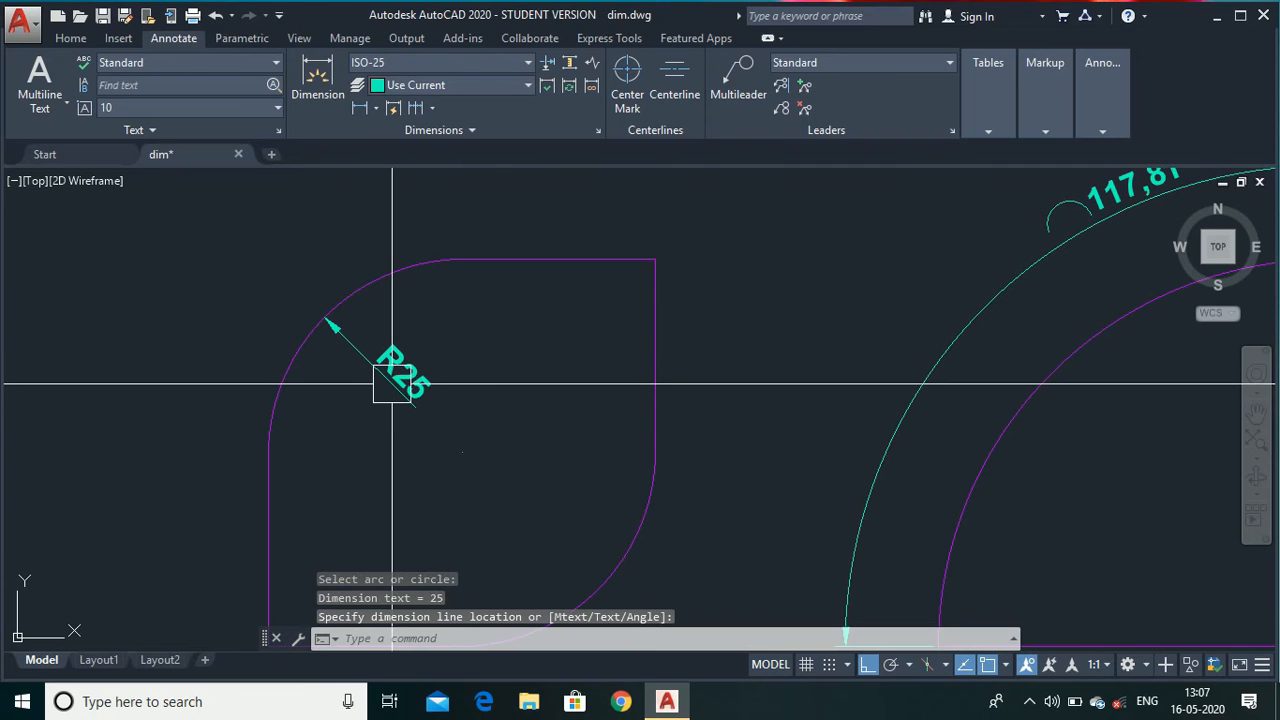
pyautogui.scroll(-2, 350, 355)
pyautogui.scroll(-4, 350, 355)
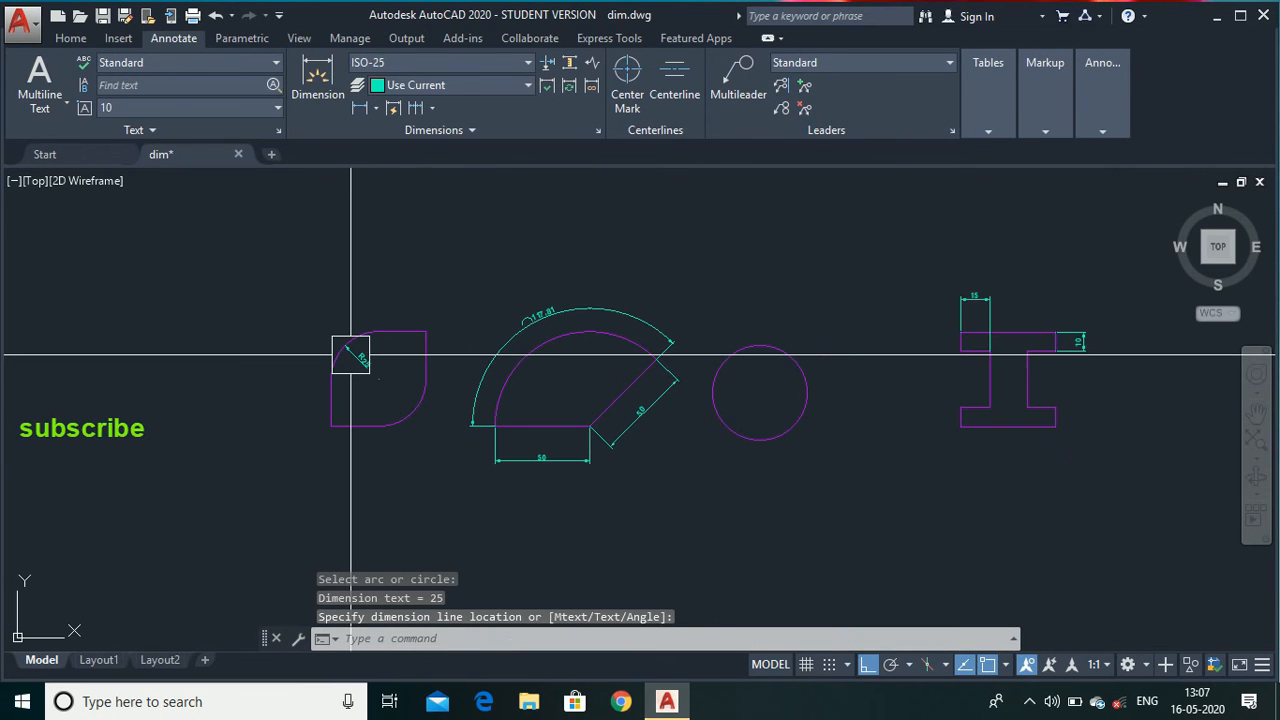
pyautogui.scroll(2, 818, 388)
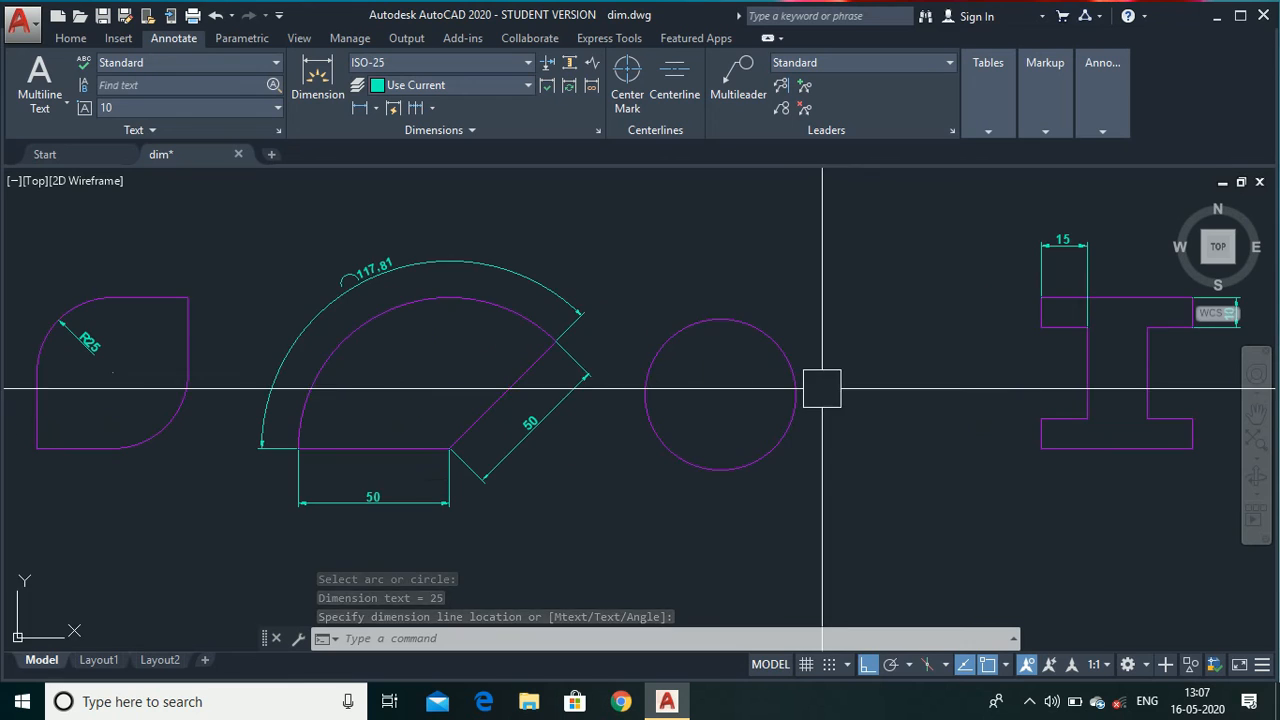
pyautogui.scroll(2, 858, 374)
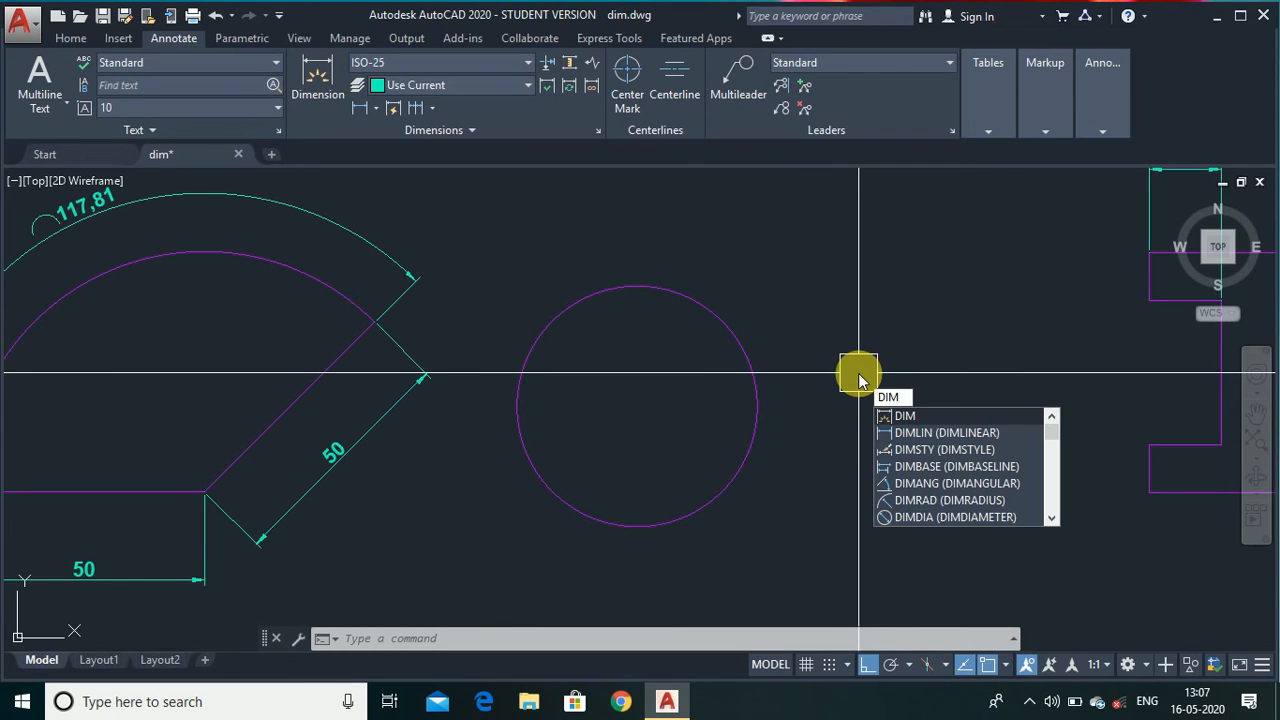
# Add a diameter dimension with DIMDIAMETER to the circle, placing the dimension line outside toward its lower right.
pyautogui.write('DIA')
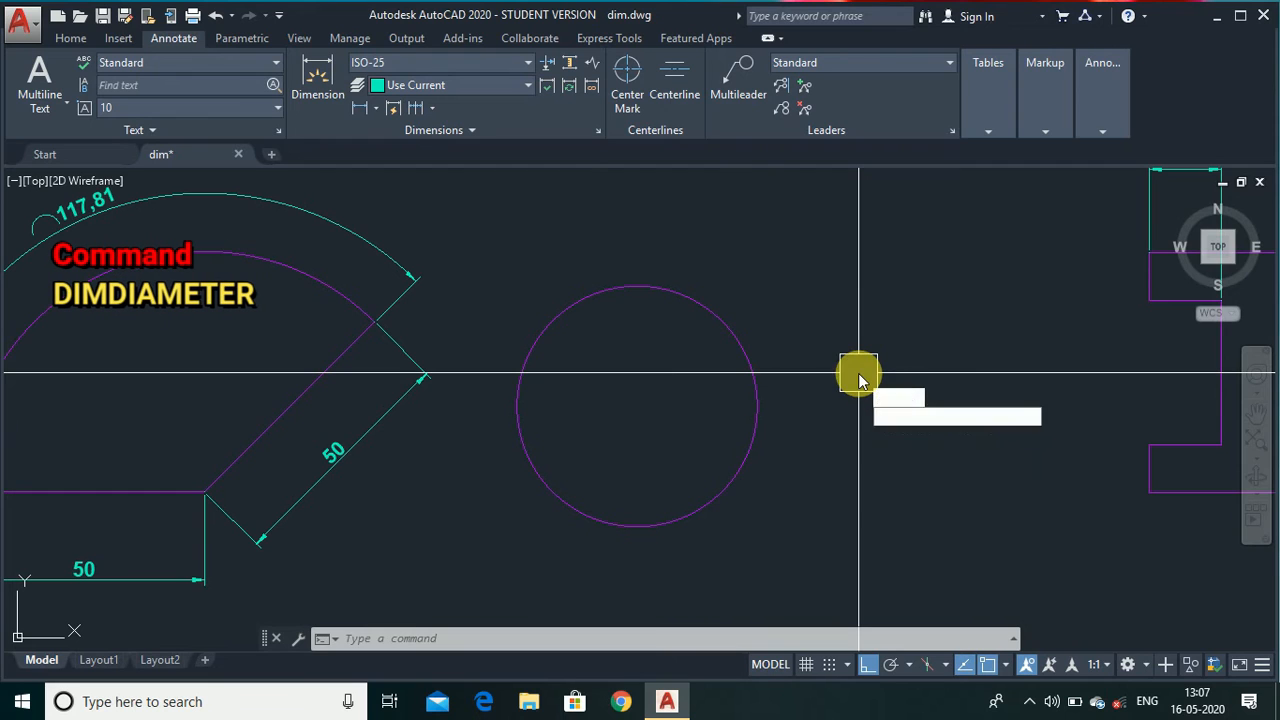
pyautogui.press('Return')
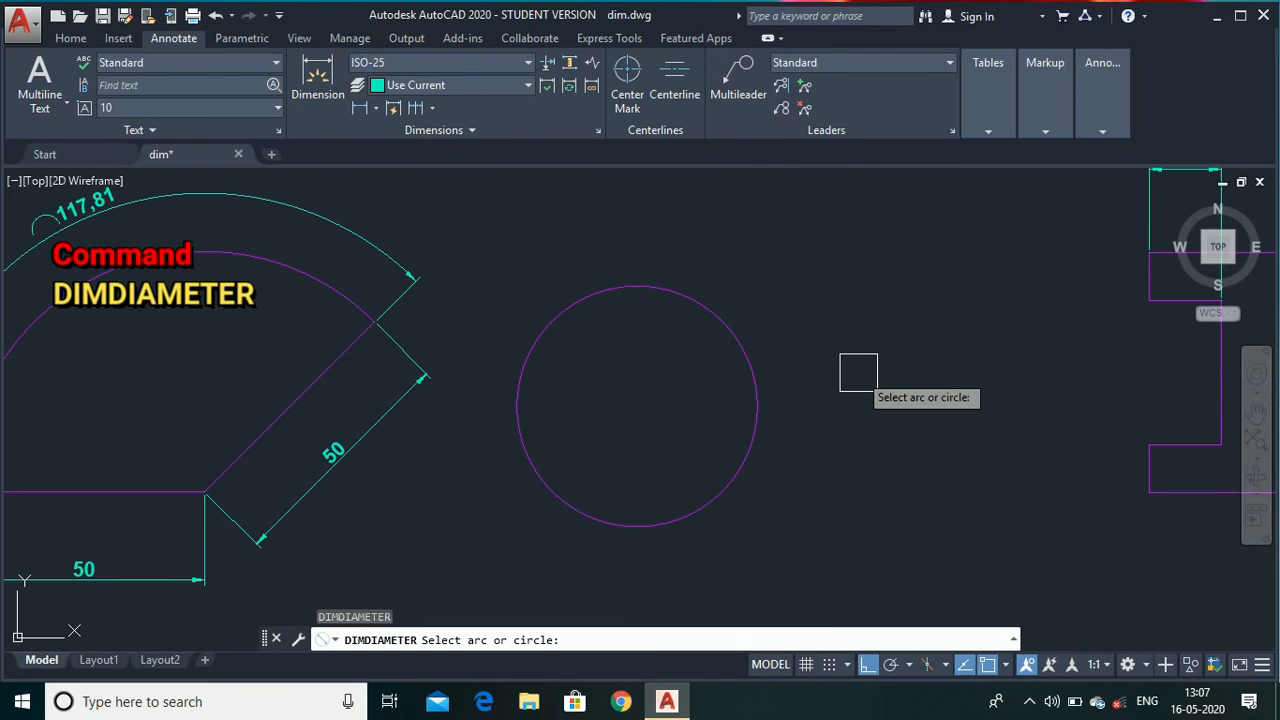
pyautogui.click(759, 450)
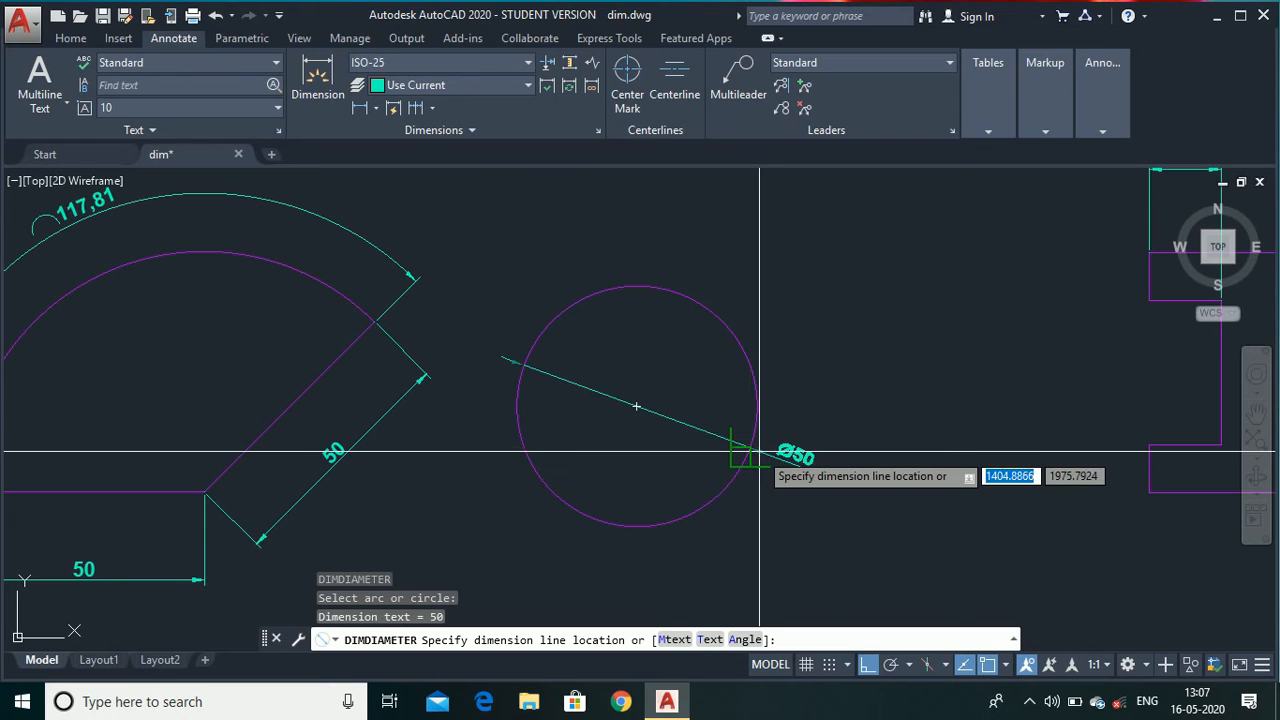
pyautogui.click(809, 525)
# Continue the vertical 10 dimension down the I-shape's right side with DIMCONTINUE, adding segments to the two lower flange corners.
pyautogui.scroll(-4, 660, 445)
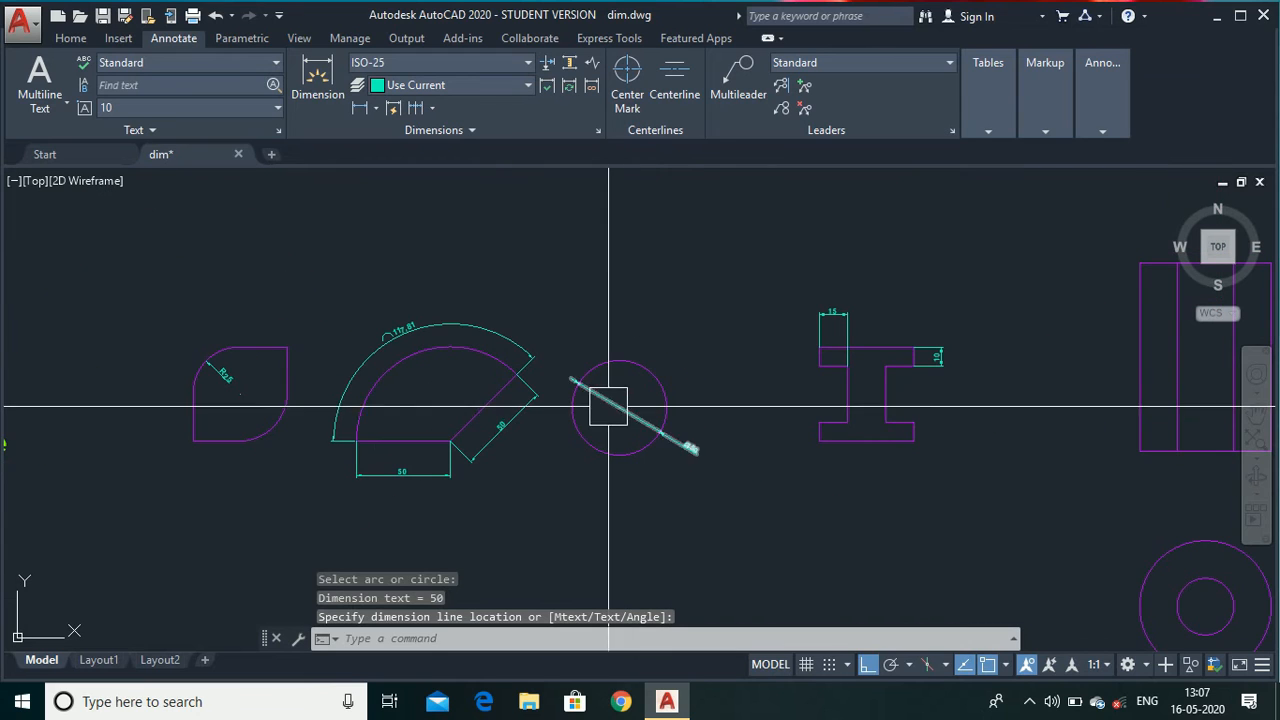
pyautogui.scroll(2, 1015, 336)
pyautogui.scroll(2, 1012, 337)
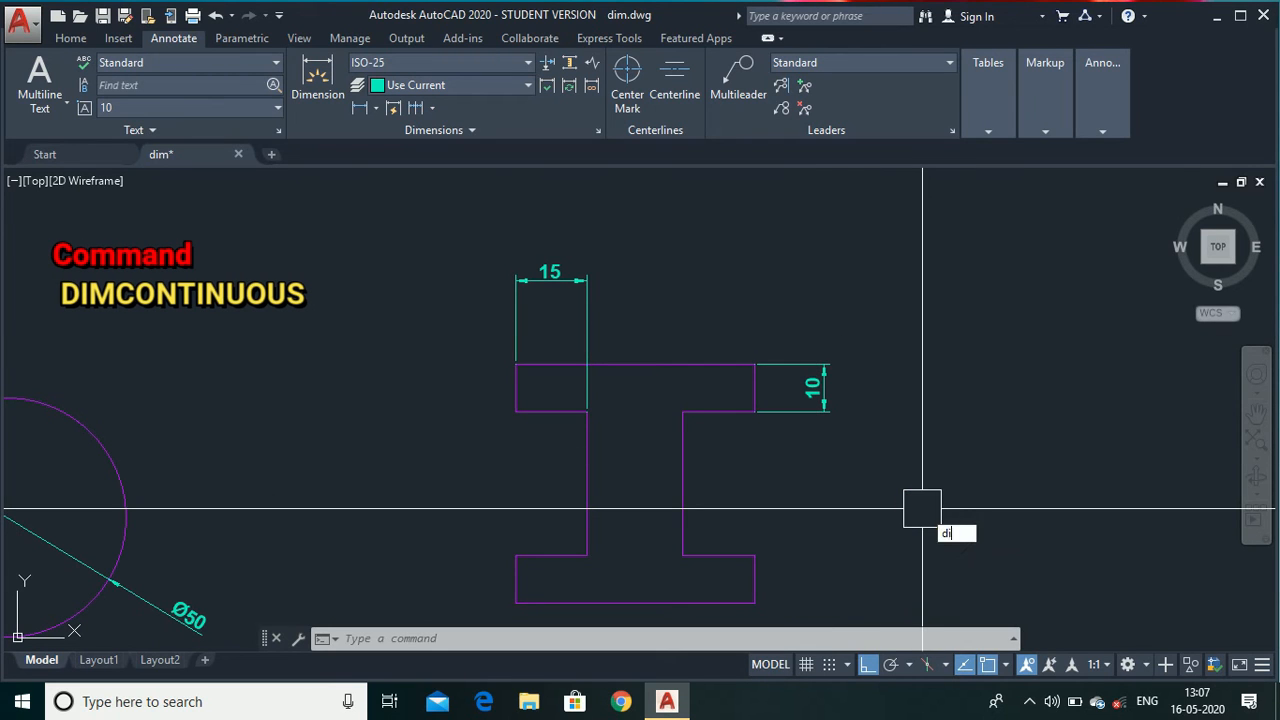
pyautogui.write('con')
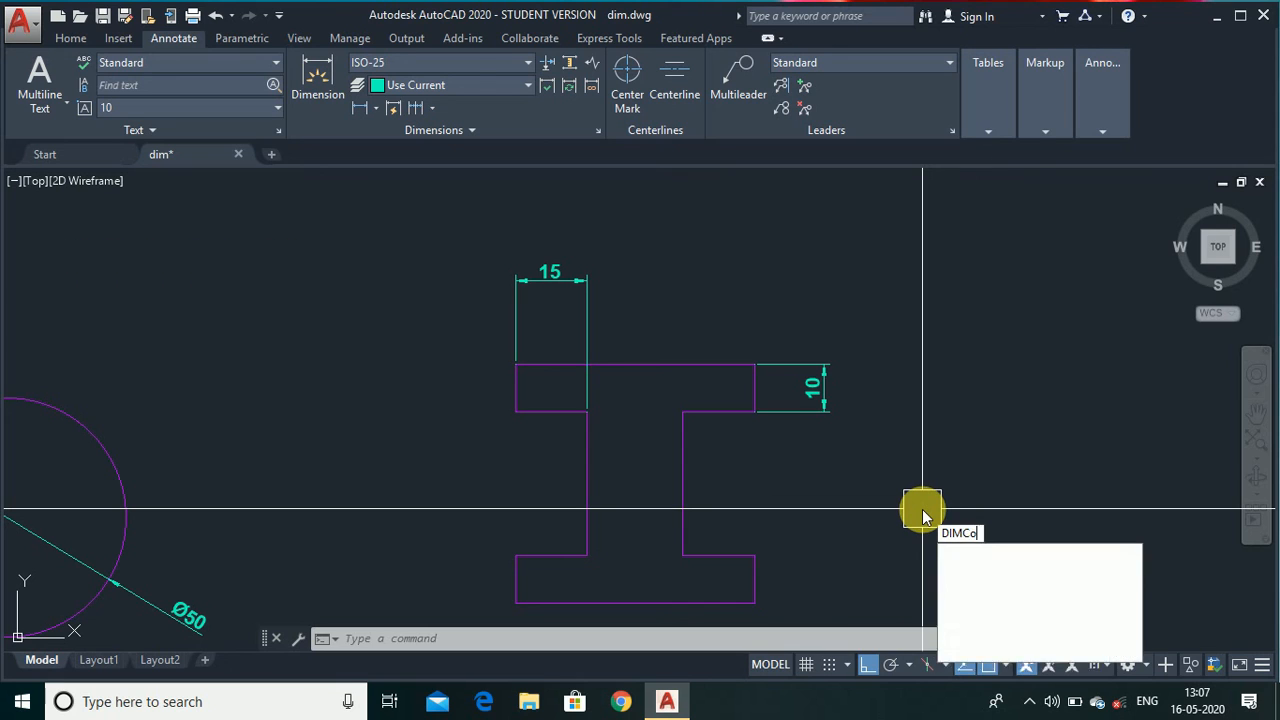
pyautogui.press('Return')
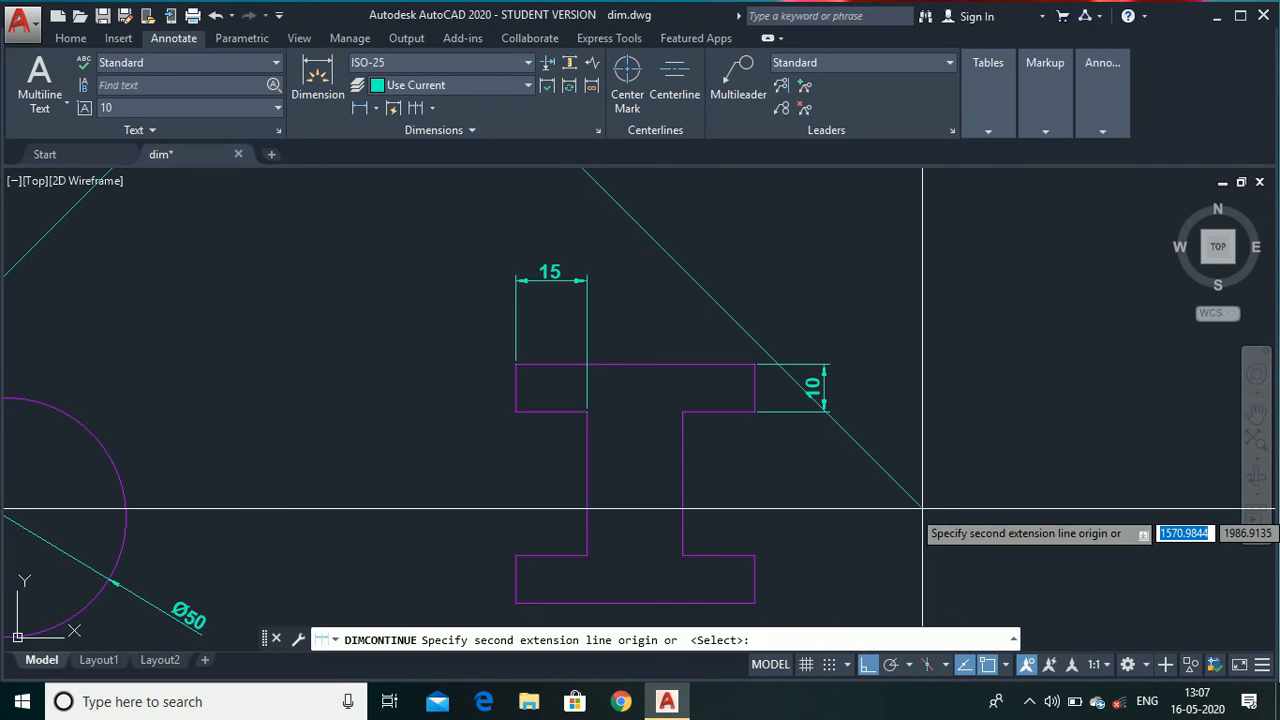
pyautogui.rightClick(907, 421)
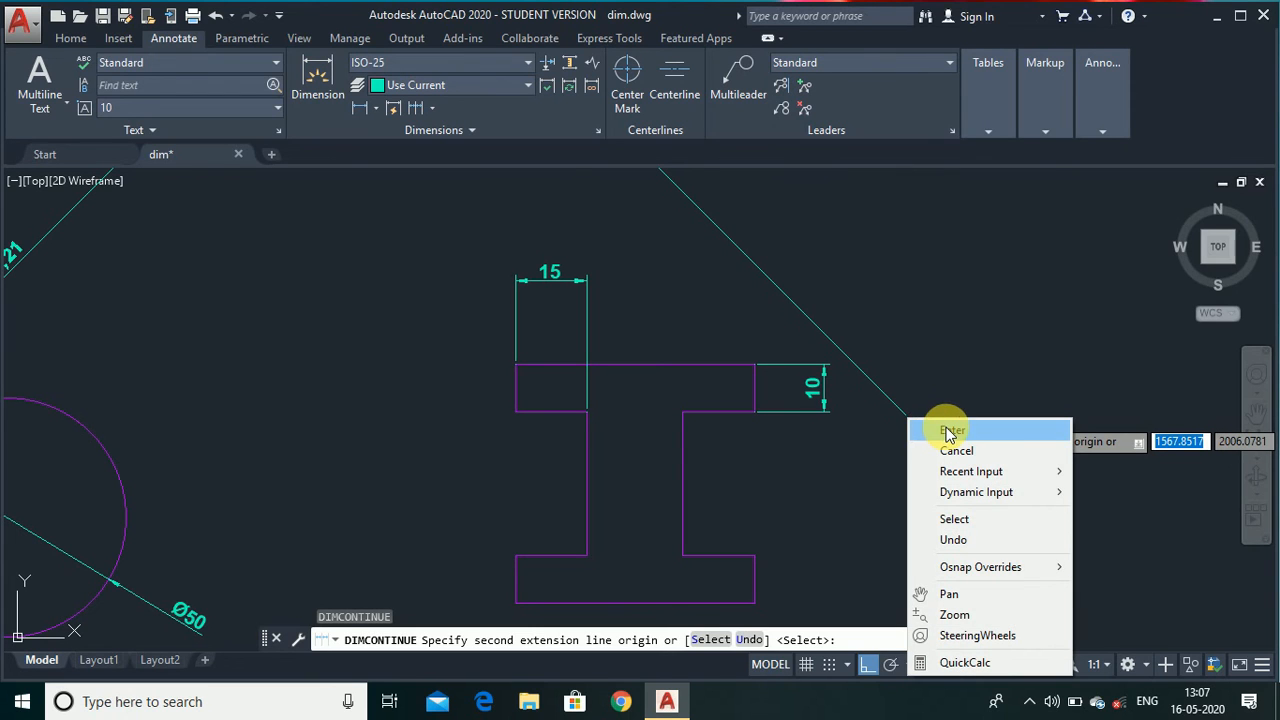
pyautogui.click(949, 432)
pyautogui.click(812, 412)
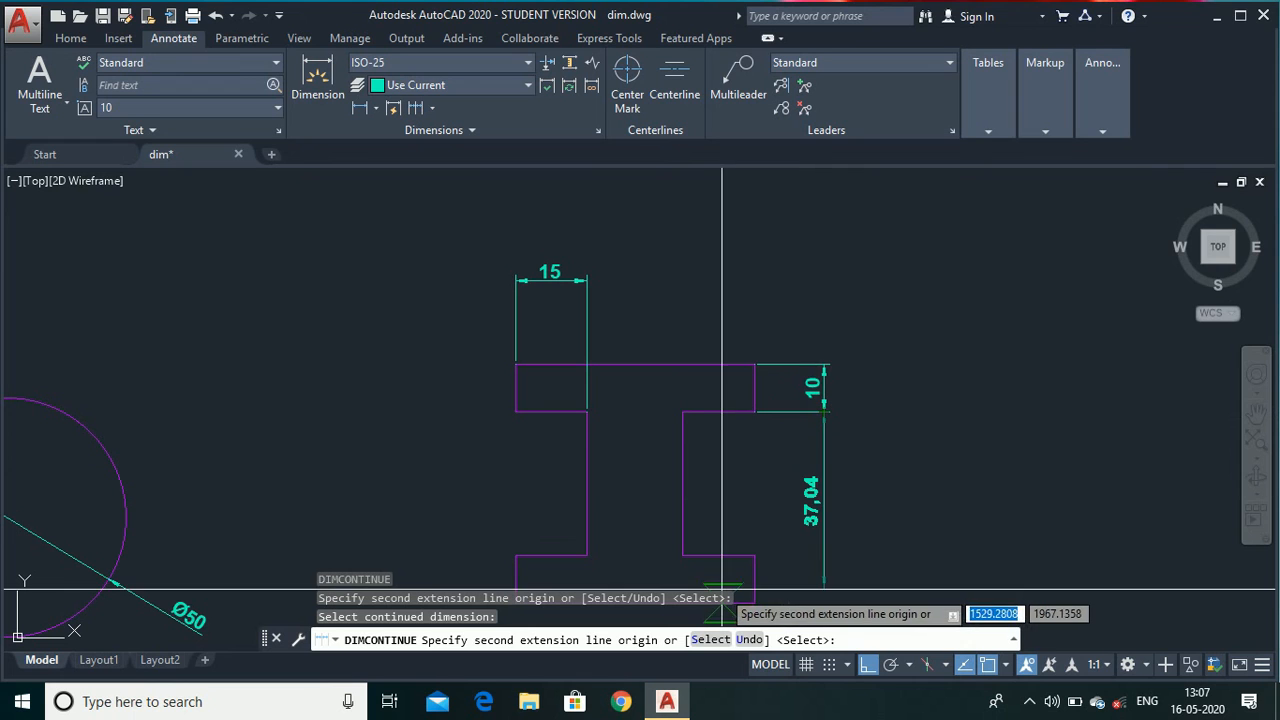
pyautogui.click(755, 555)
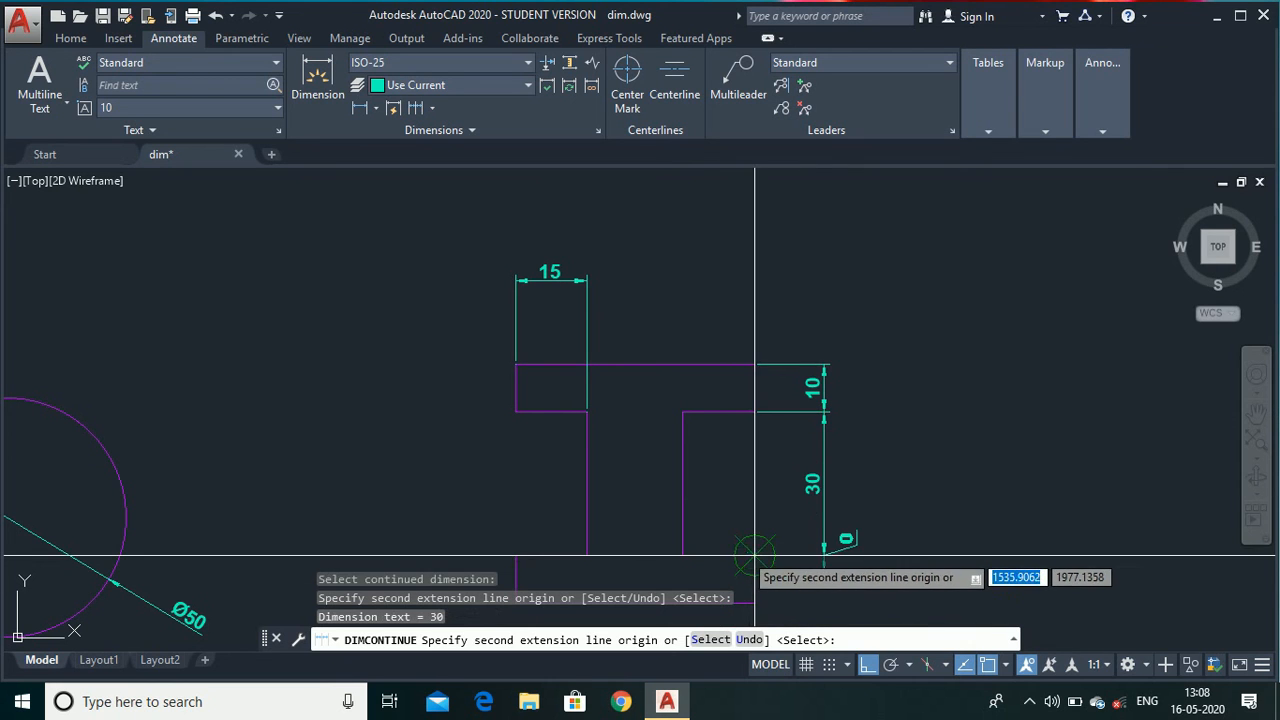
pyautogui.click(752, 602)
pyautogui.press('Escape')
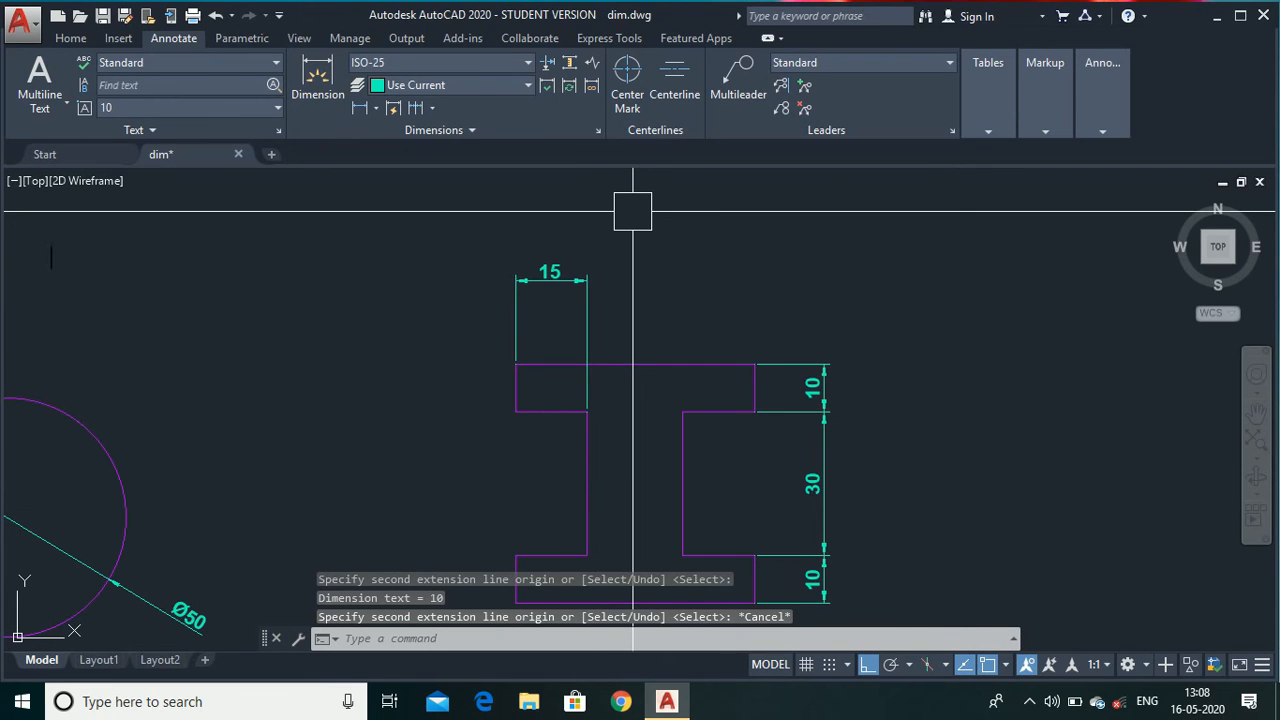
pyautogui.write('di')
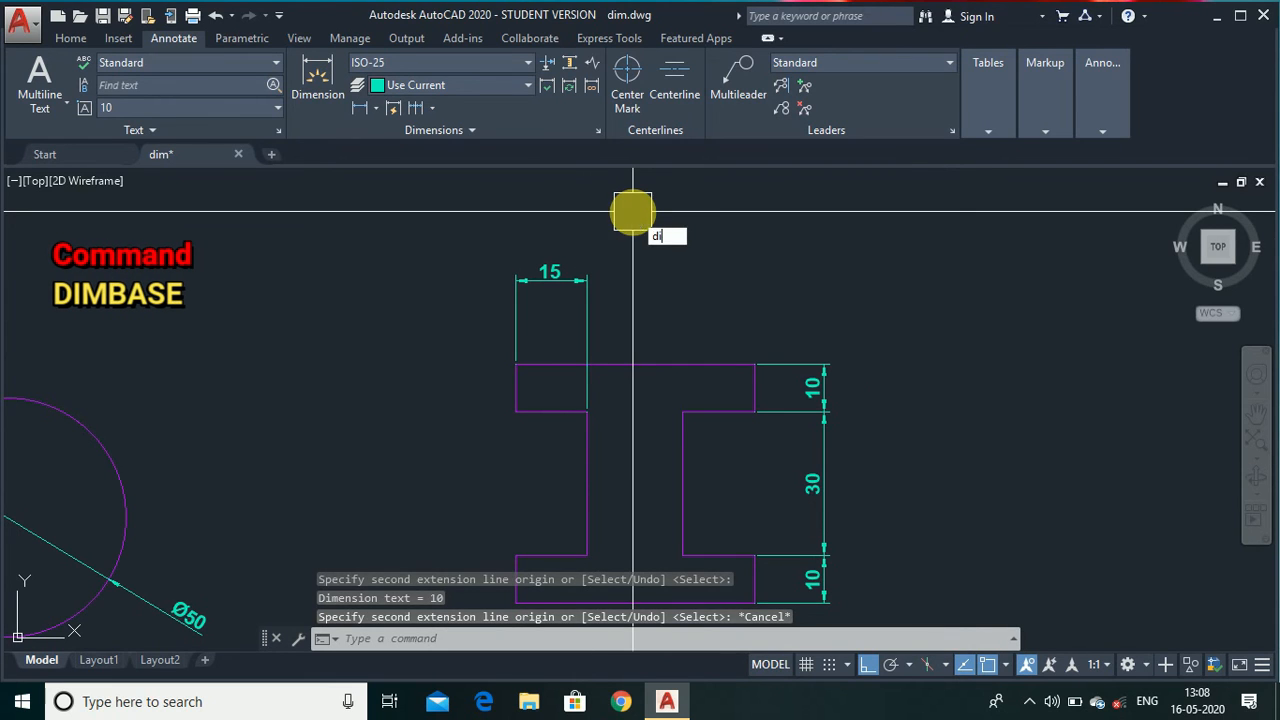
pyautogui.write('mbase')
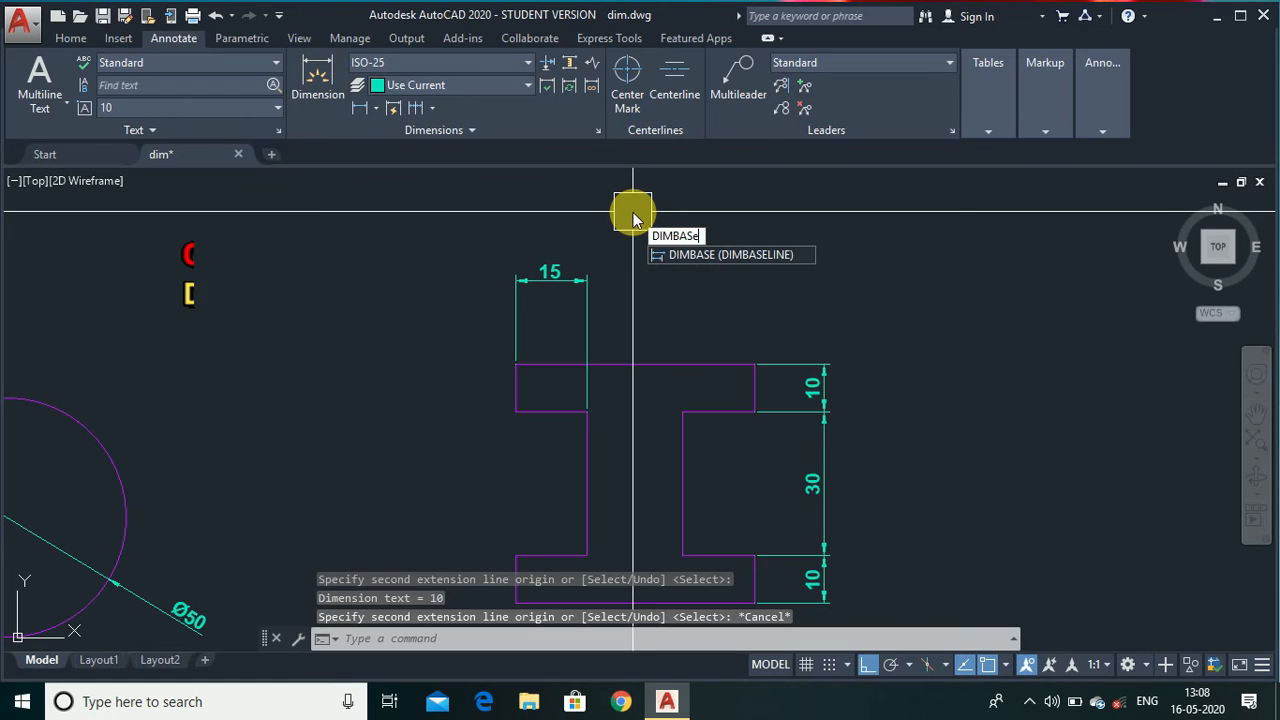
pyautogui.press('Return')
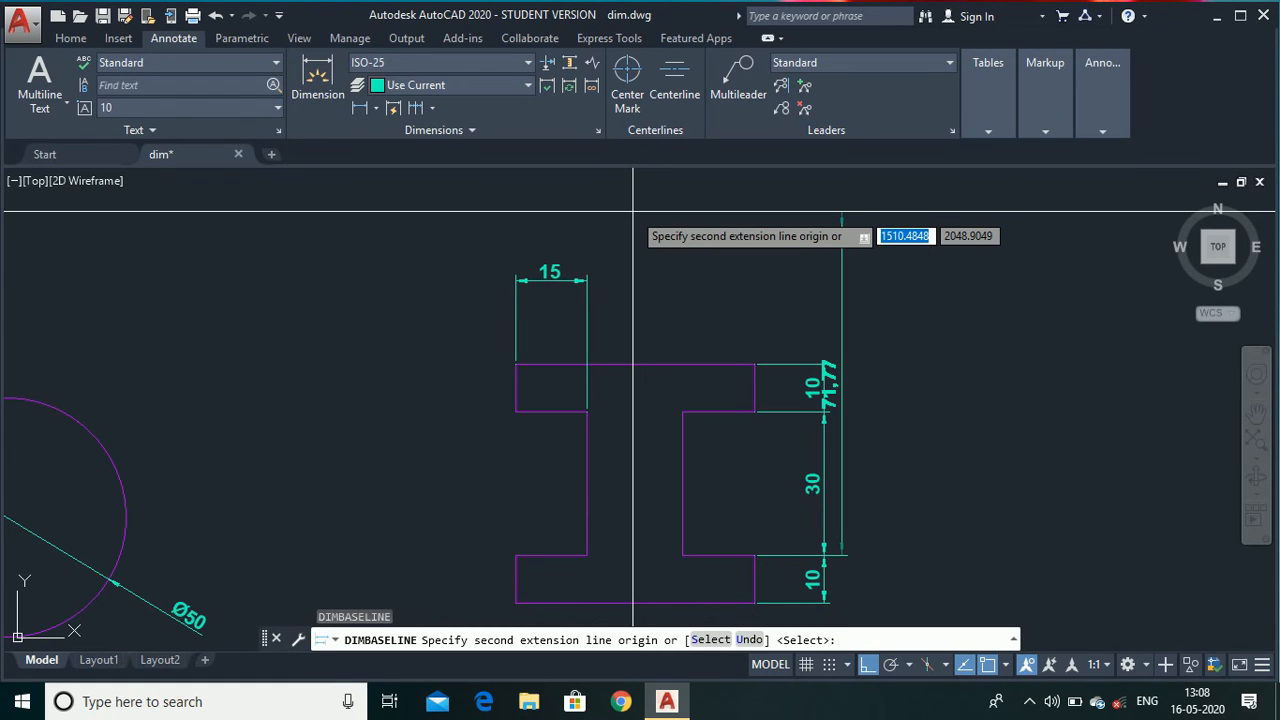
pyautogui.rightClick(632, 211)
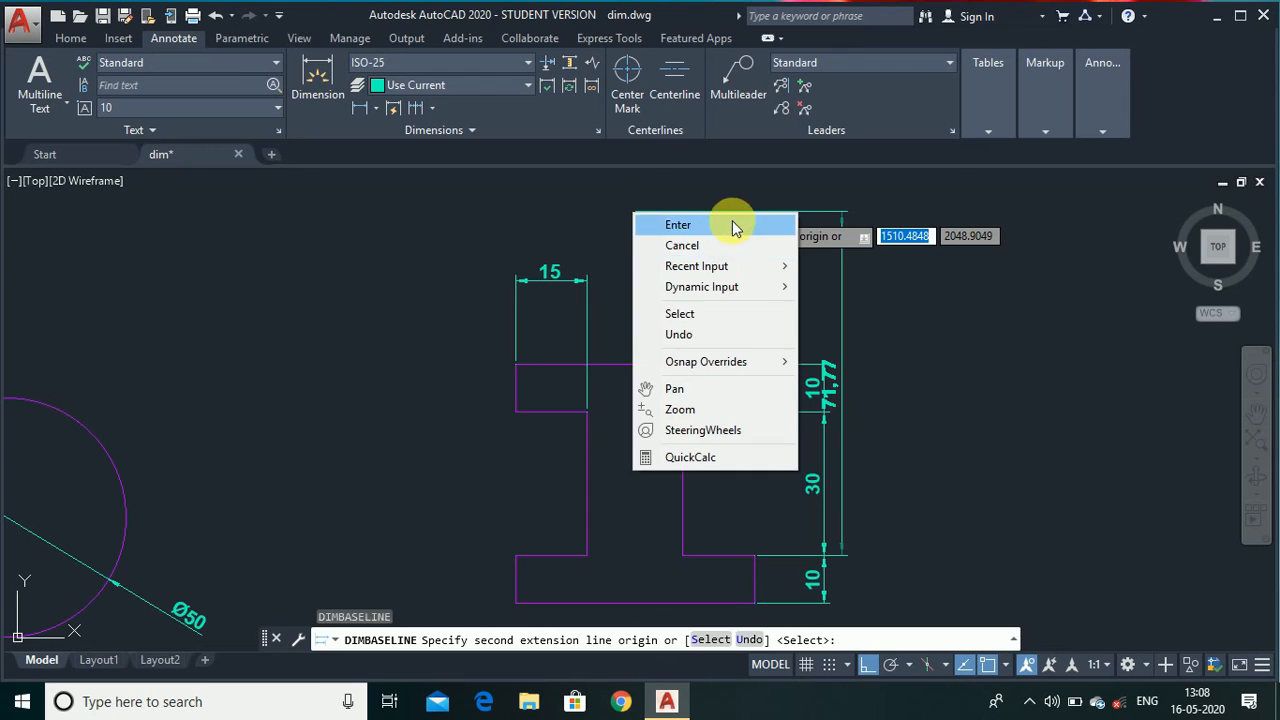
pyautogui.click(737, 221)
pyautogui.click(587, 316)
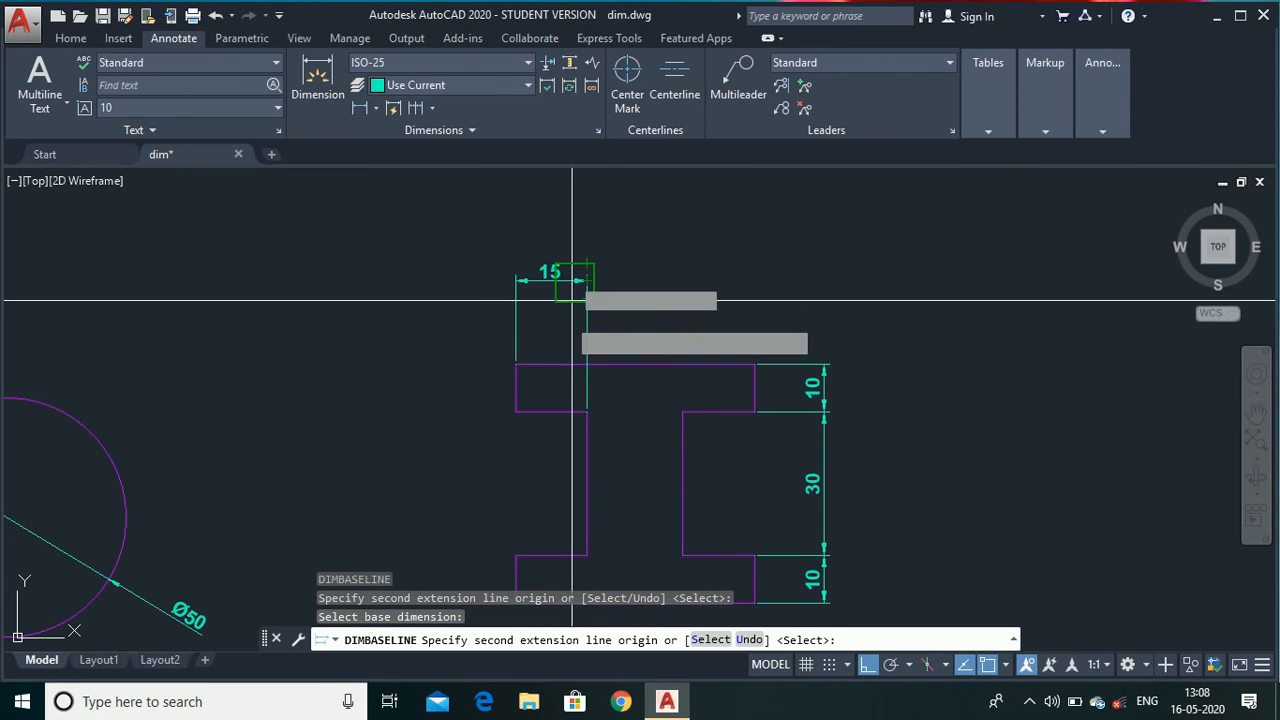
pyautogui.press('Escape')
# Add baseline dimensions from the left end of the 15 top dimension to the web's right edge and the flange's right end with DIMBASELINE.
pyautogui.press('Up')
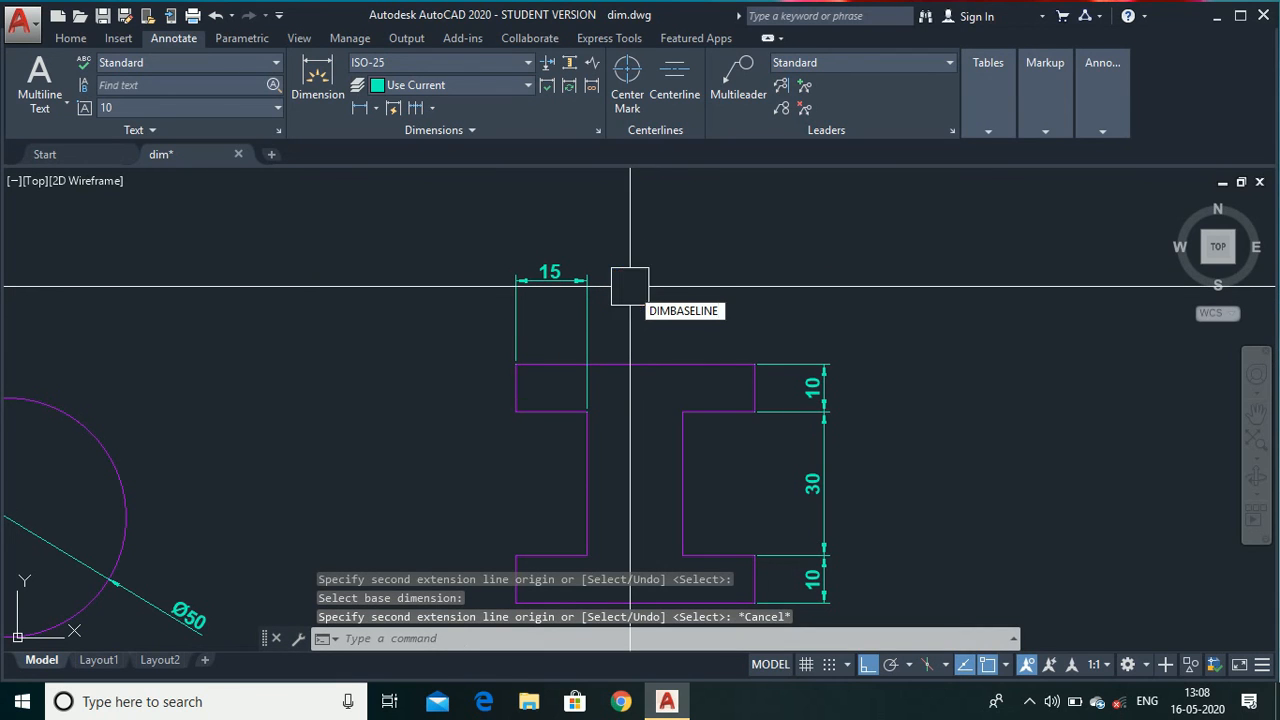
pyautogui.press('Return')
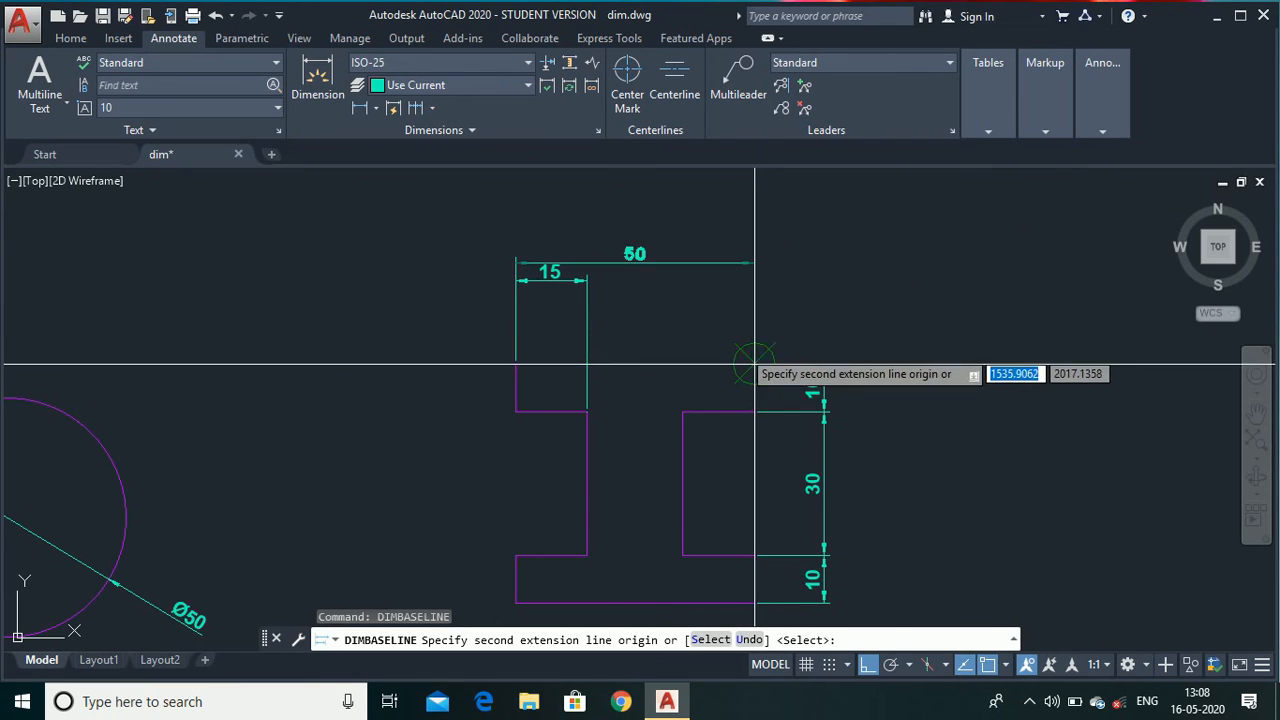
pyautogui.rightClick(700, 240)
pyautogui.click(808, 249)
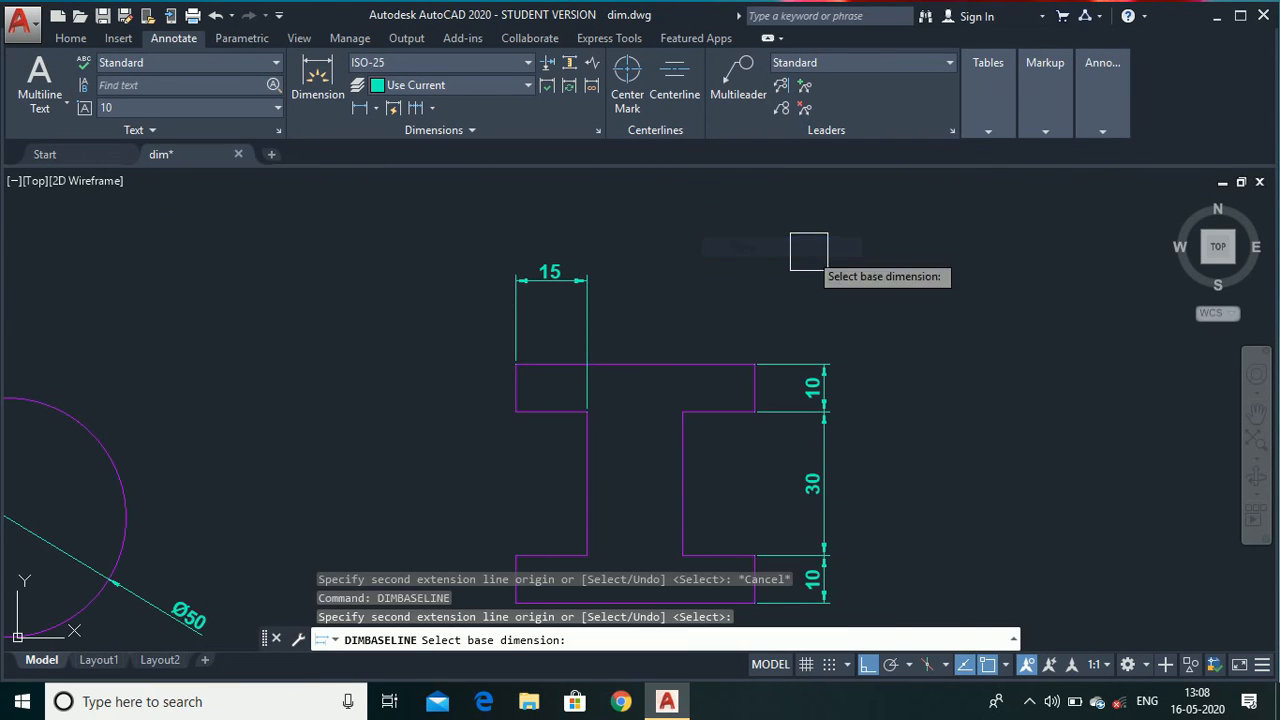
pyautogui.click(515, 335)
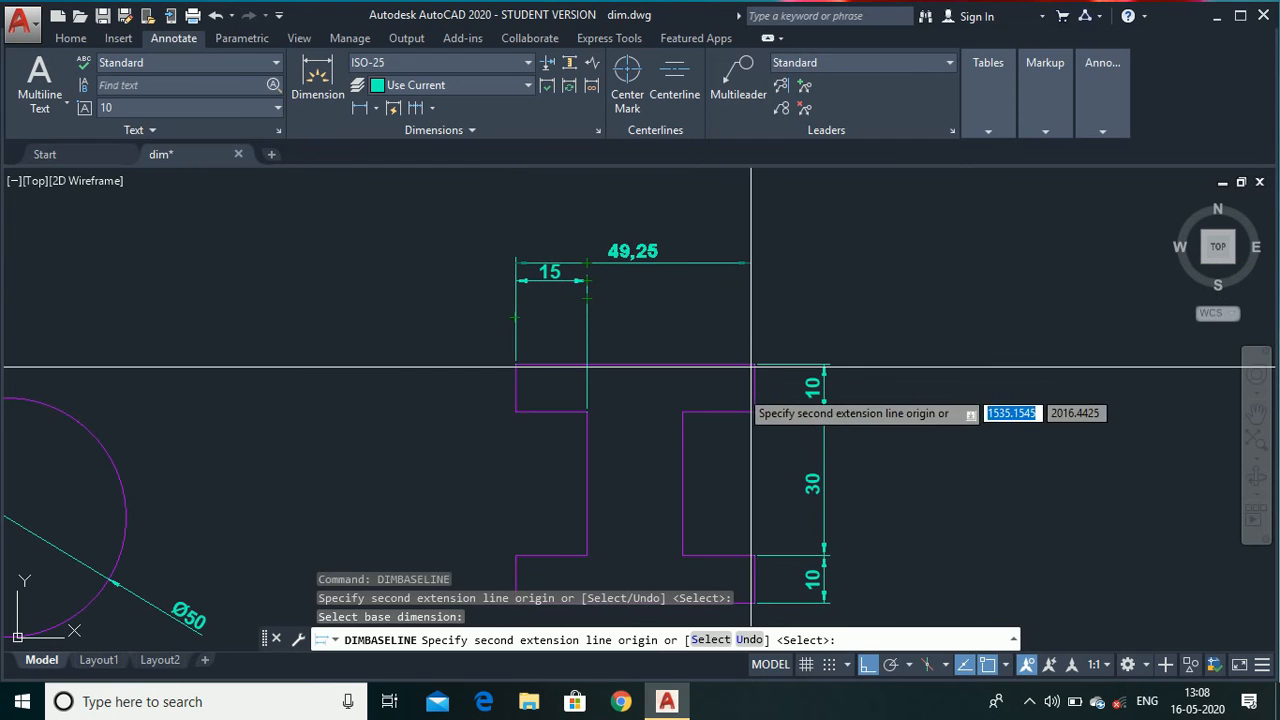
pyautogui.click(682, 411)
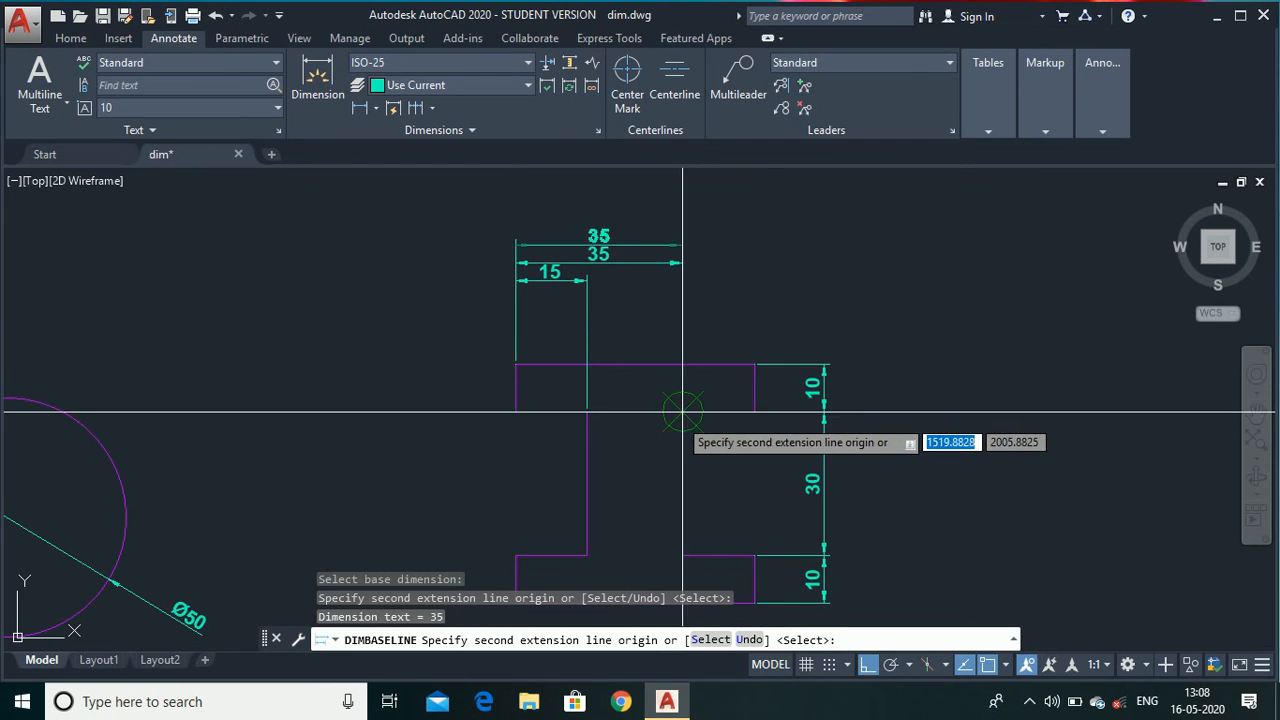
pyautogui.click(755, 411)
pyautogui.press('Escape')
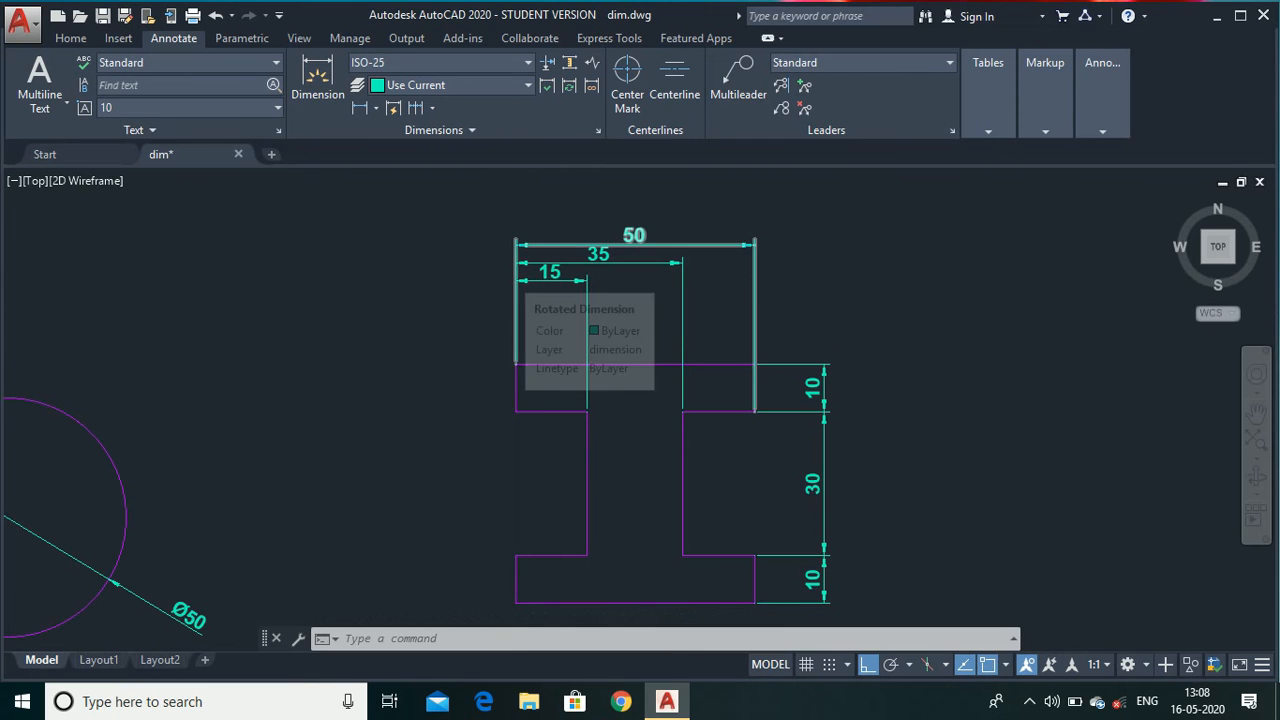
# Add a centerline between the rectangle's two outer vertical edges with the Centerline tool.
pyautogui.scroll(-2, 509, 276)
pyautogui.scroll(-2, 444, 441)
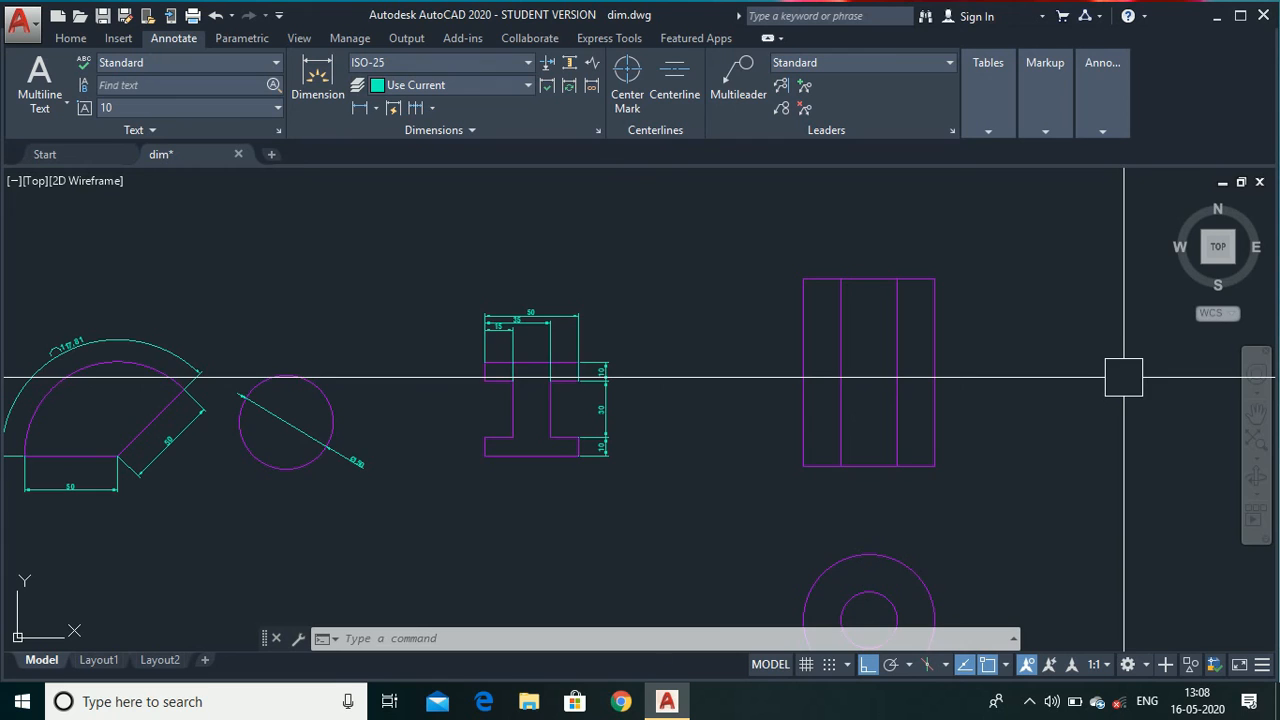
pyautogui.scroll(2, 1122, 378)
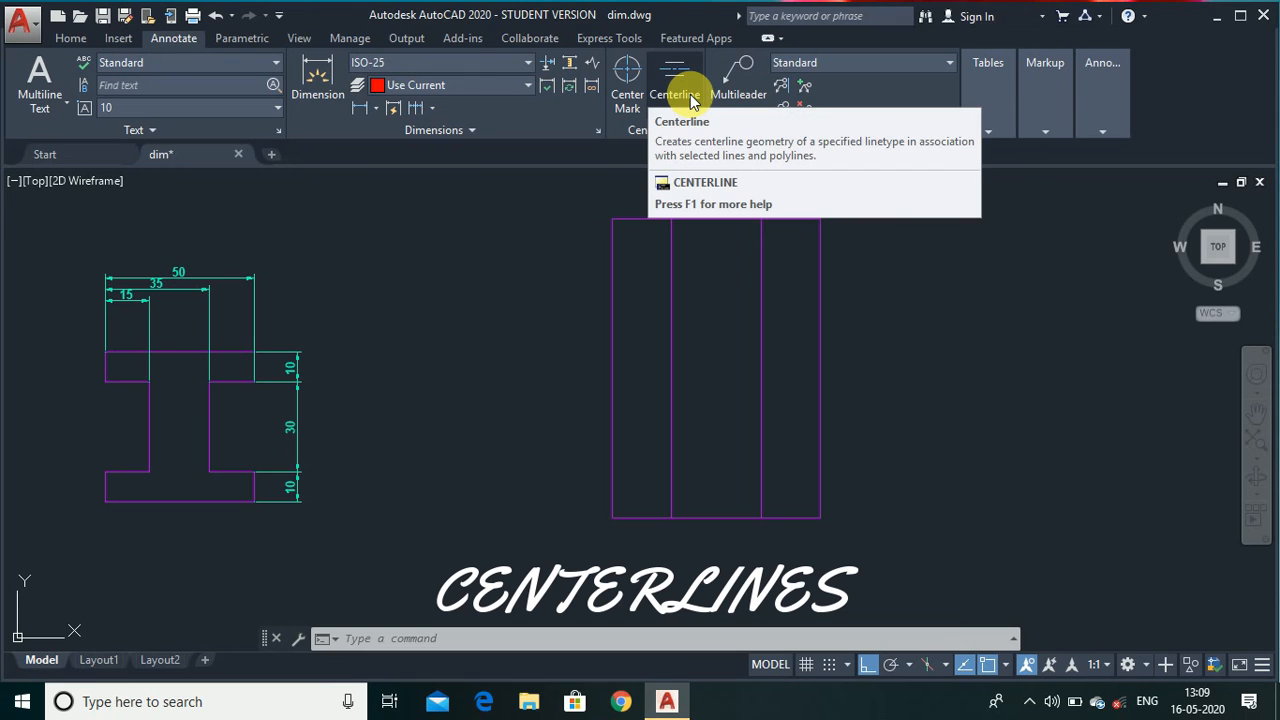
pyautogui.click(690, 102)
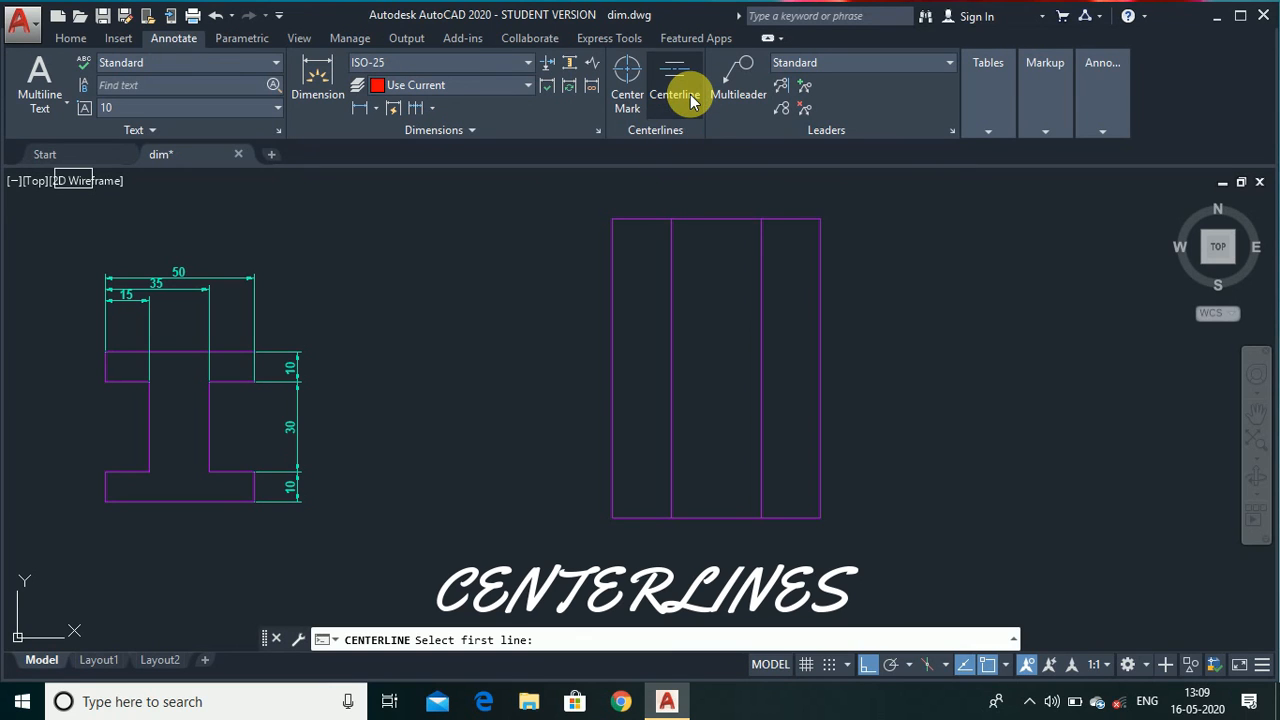
pyautogui.click(831, 330)
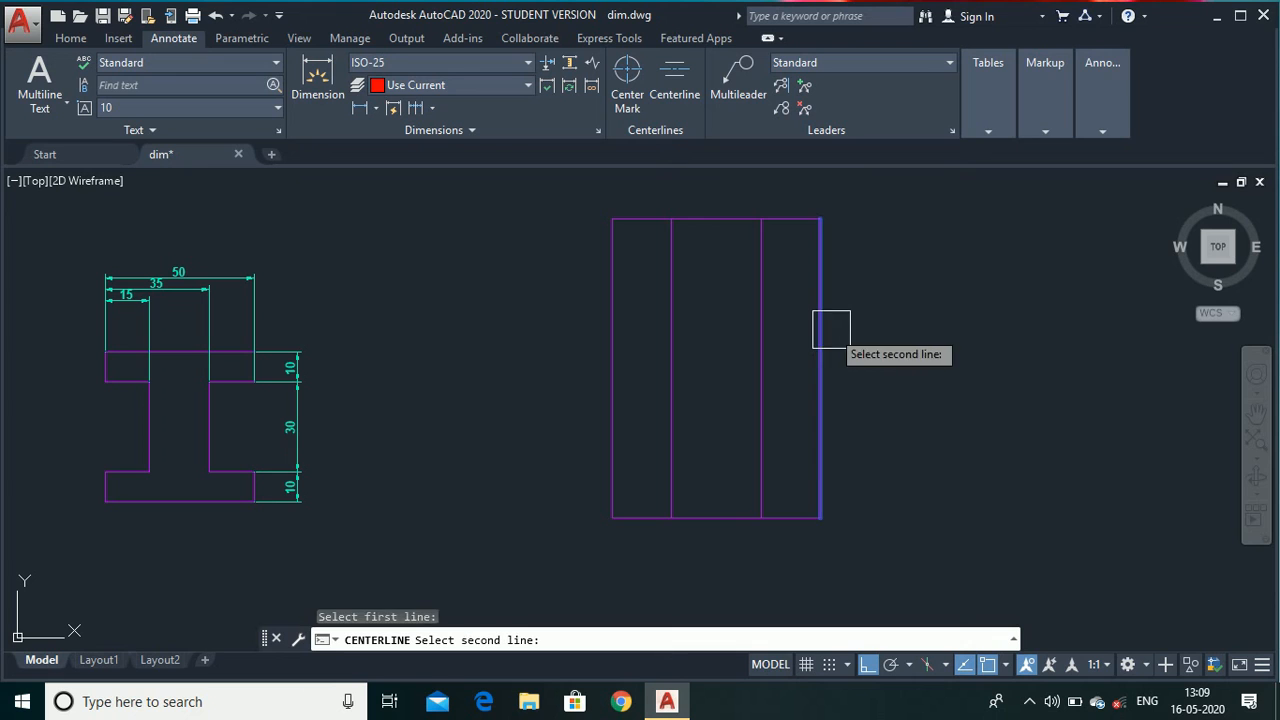
pyautogui.click(612, 358)
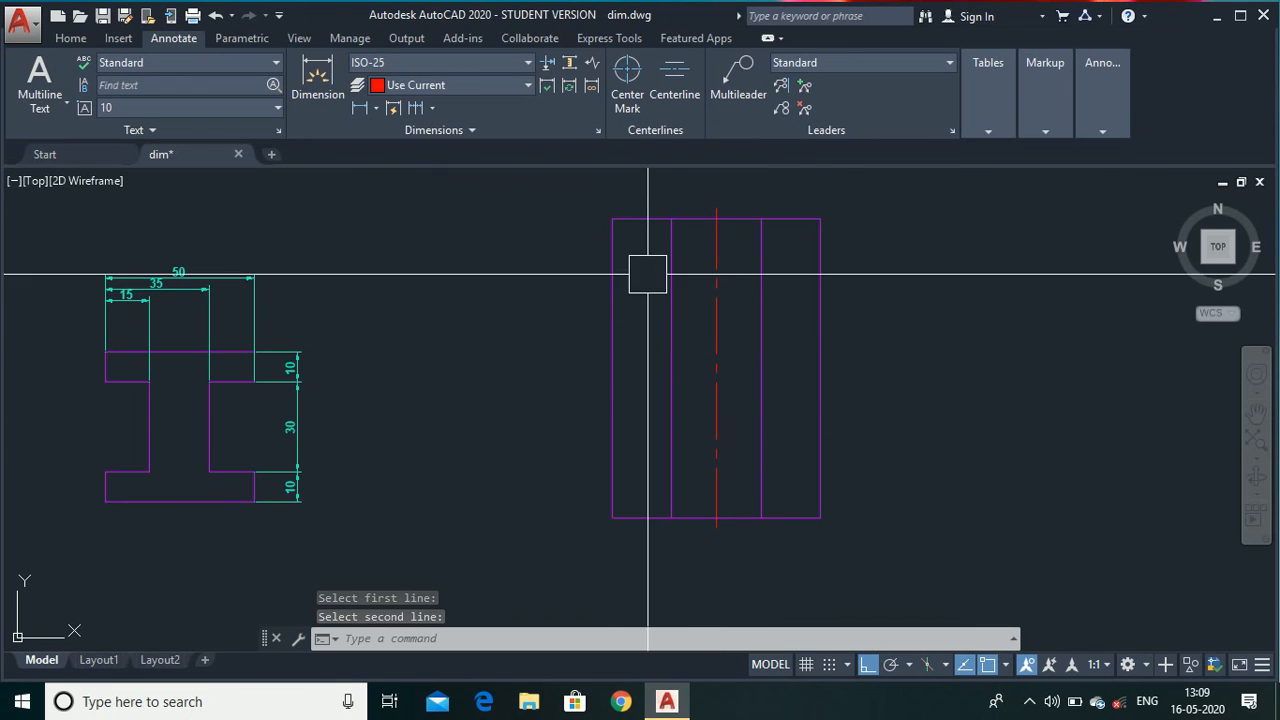
# Add a center mark to the outer circle of the concentric circles with Center Mark.
pyautogui.scroll(-5, 640, 420)
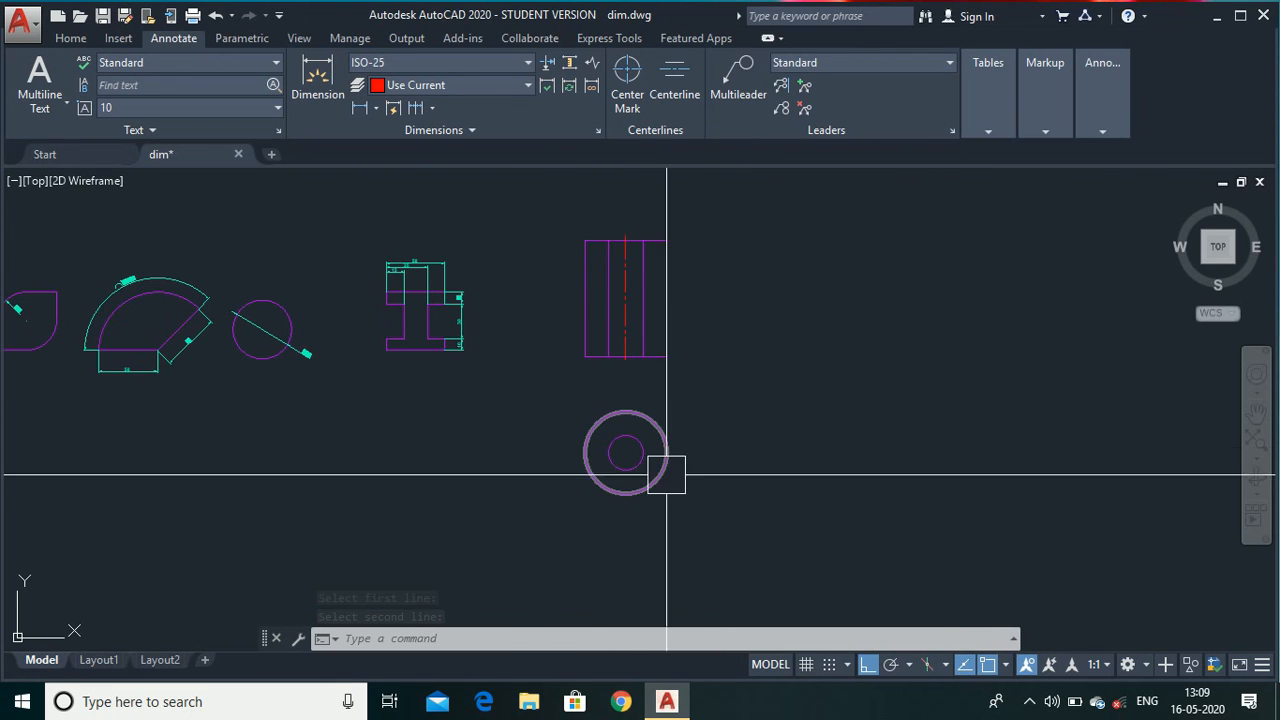
pyautogui.scroll(4, 658, 443)
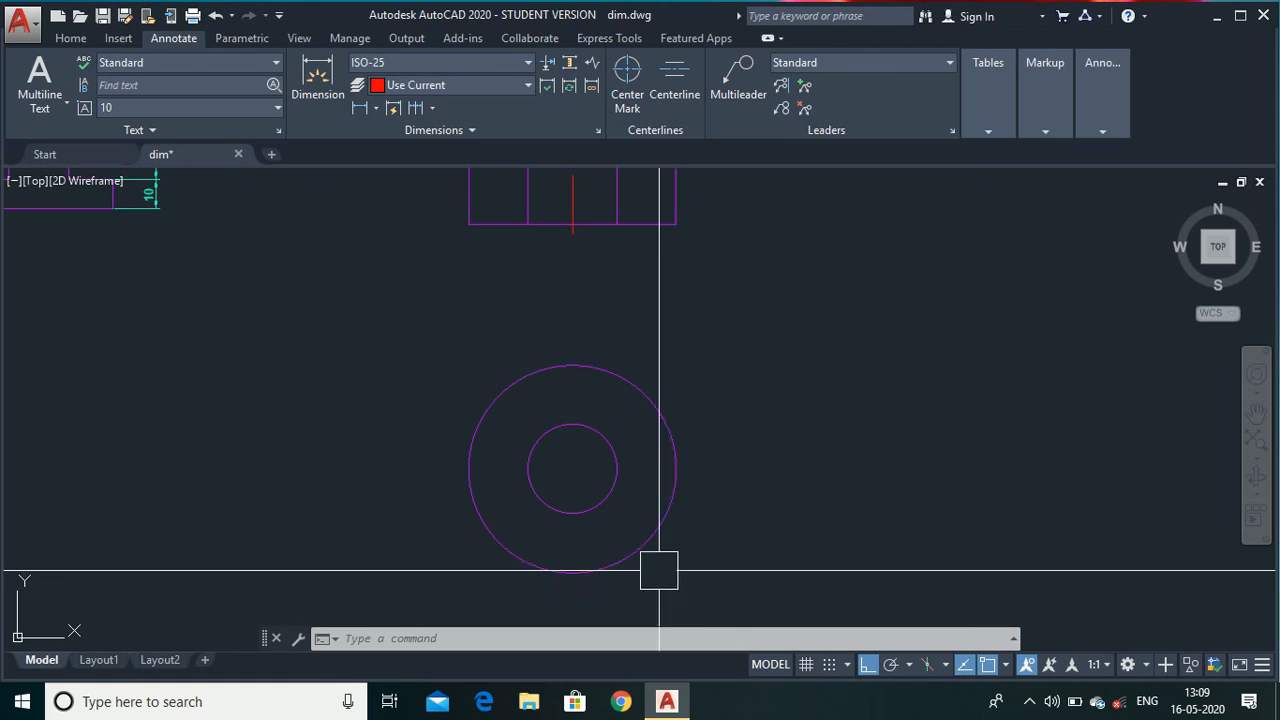
pyautogui.click(630, 92)
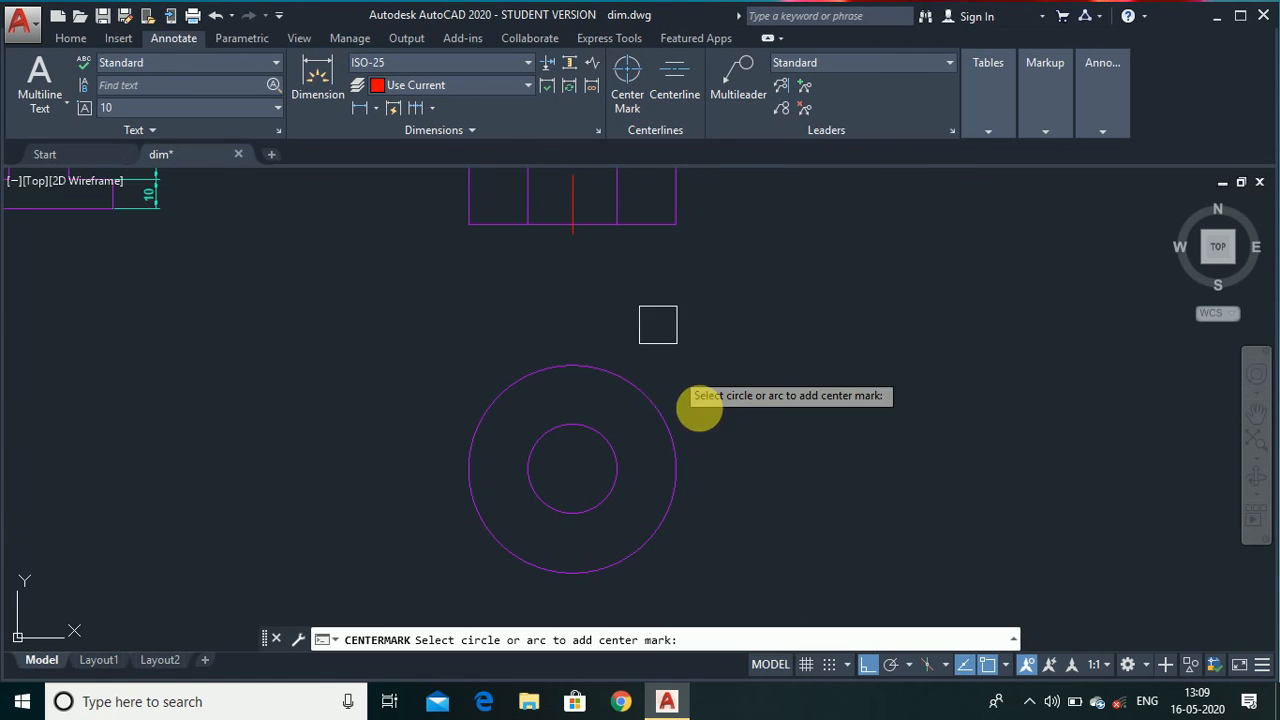
pyautogui.click(690, 451)
pyautogui.press('Return')
pyautogui.press('Escape')
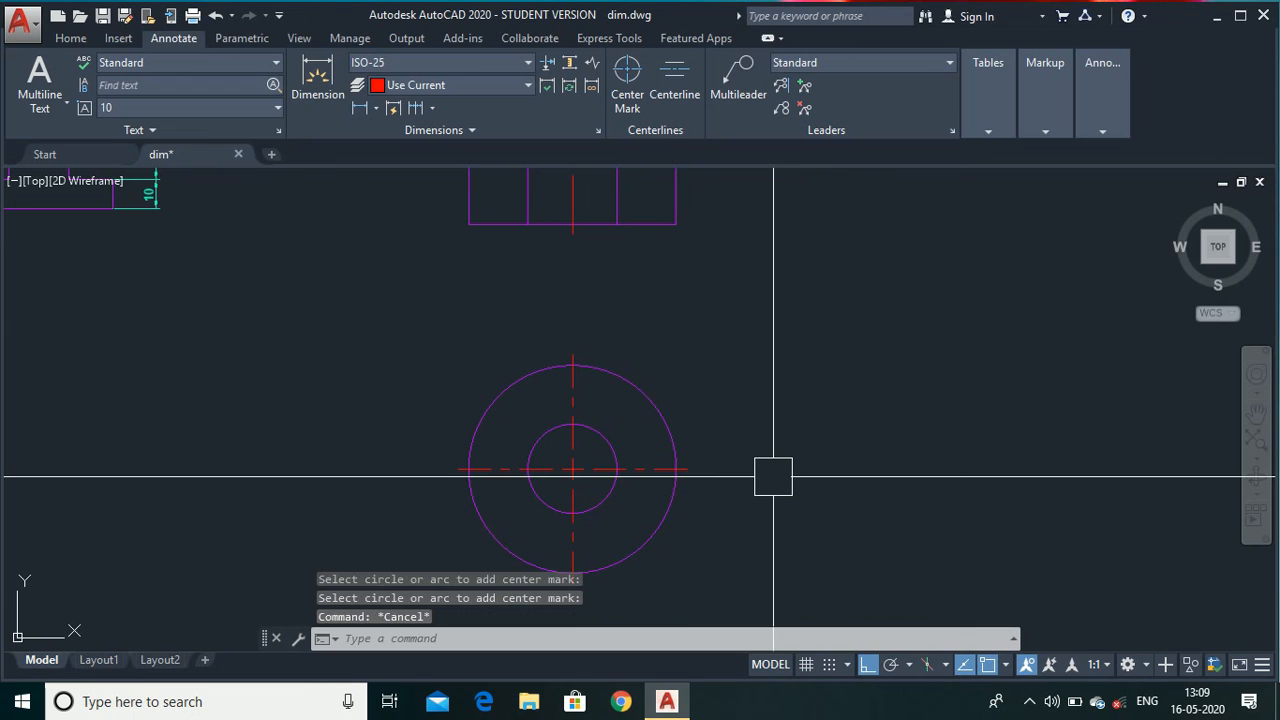
# Add a multileader with its arrowhead on the rectangle's top edge and the text "finish".
pyautogui.scroll(-4, 773, 477)
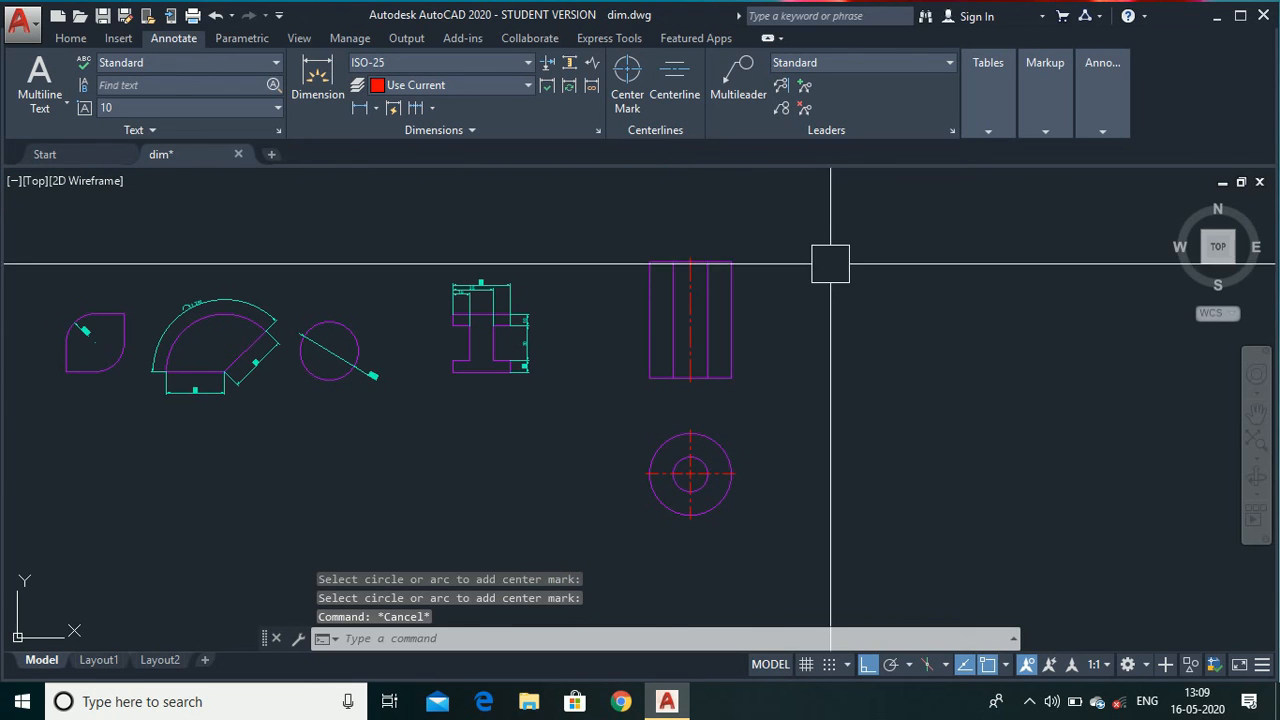
pyautogui.scroll(5, 830, 264)
pyautogui.scroll(-3, 711, 237)
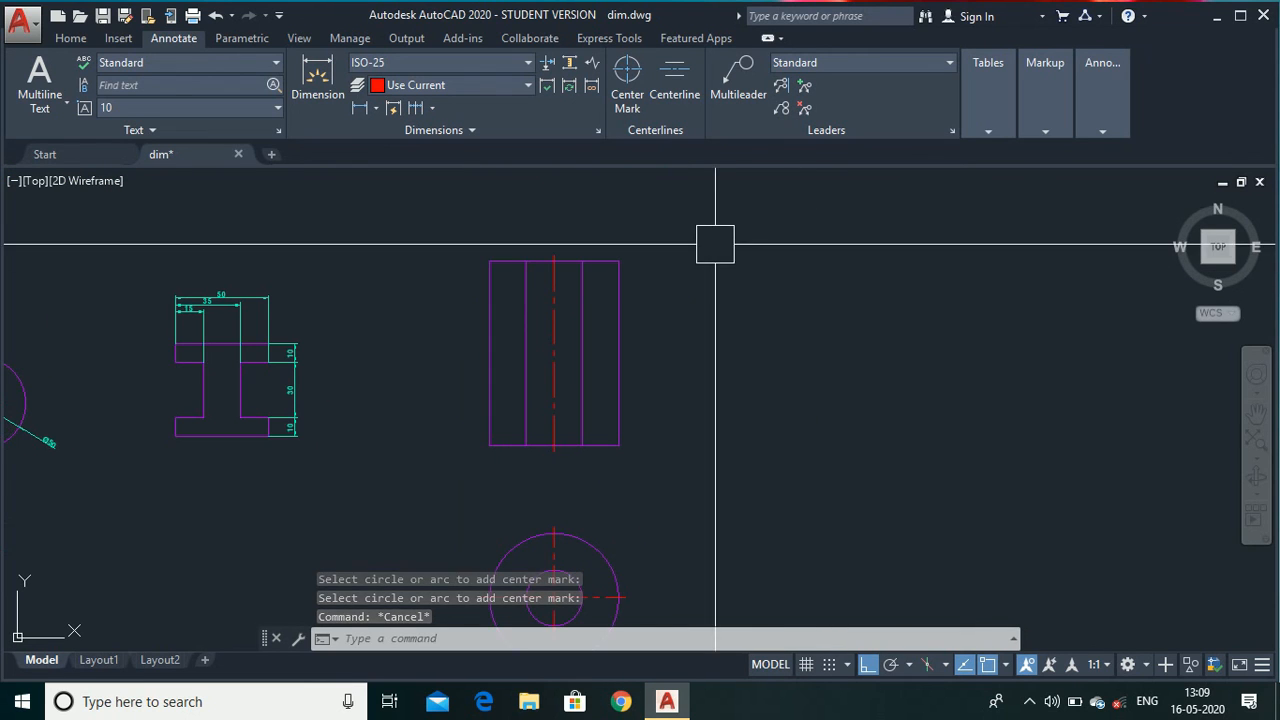
pyautogui.click(761, 86)
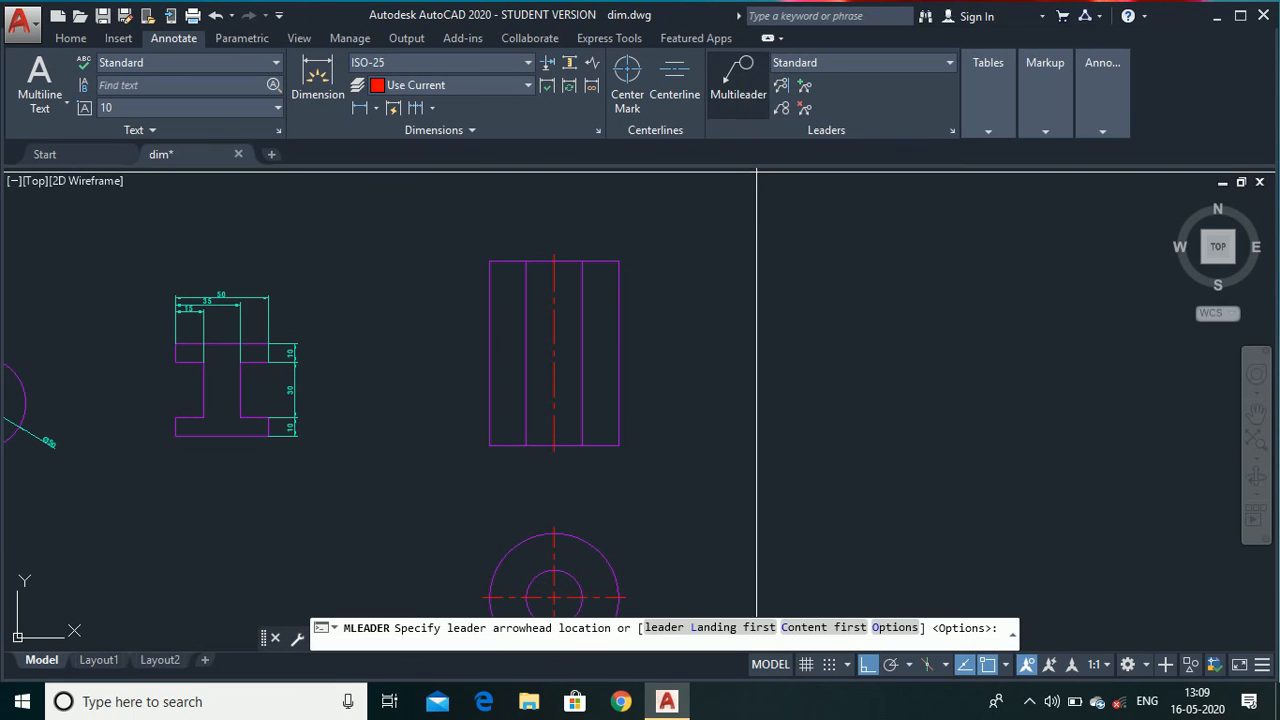
pyautogui.scroll(4, 612, 262)
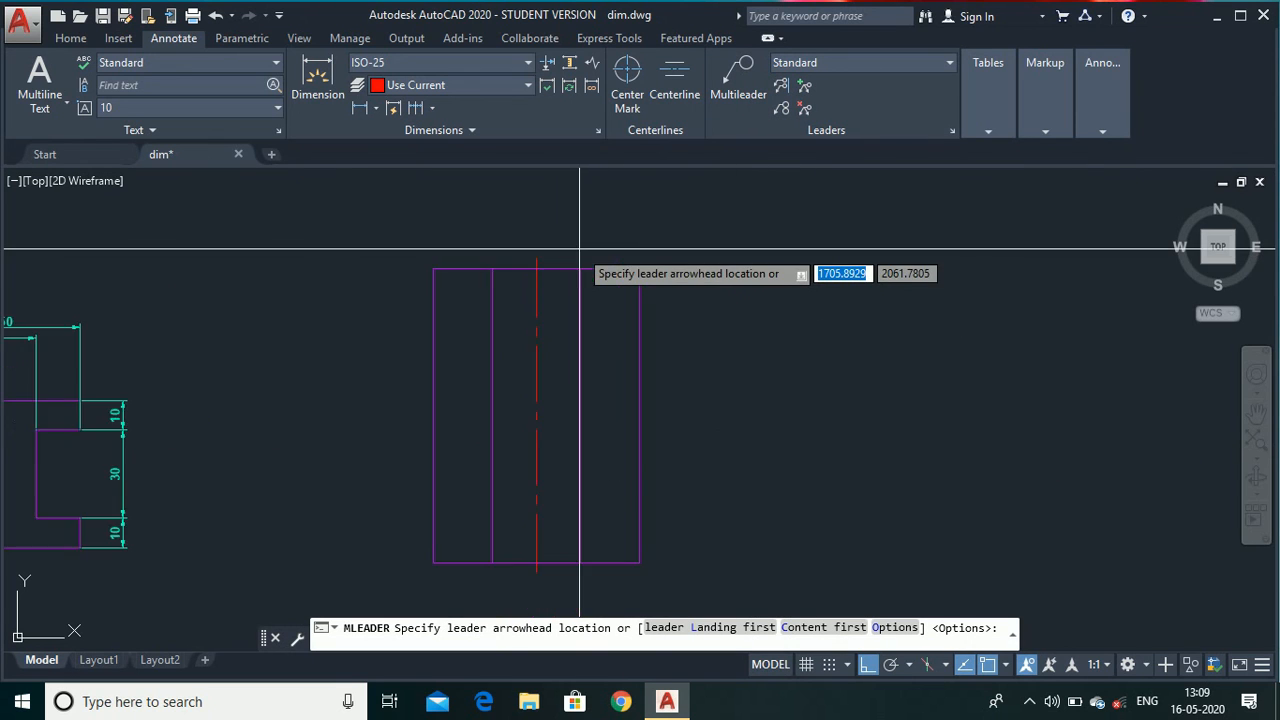
pyautogui.click(624, 280)
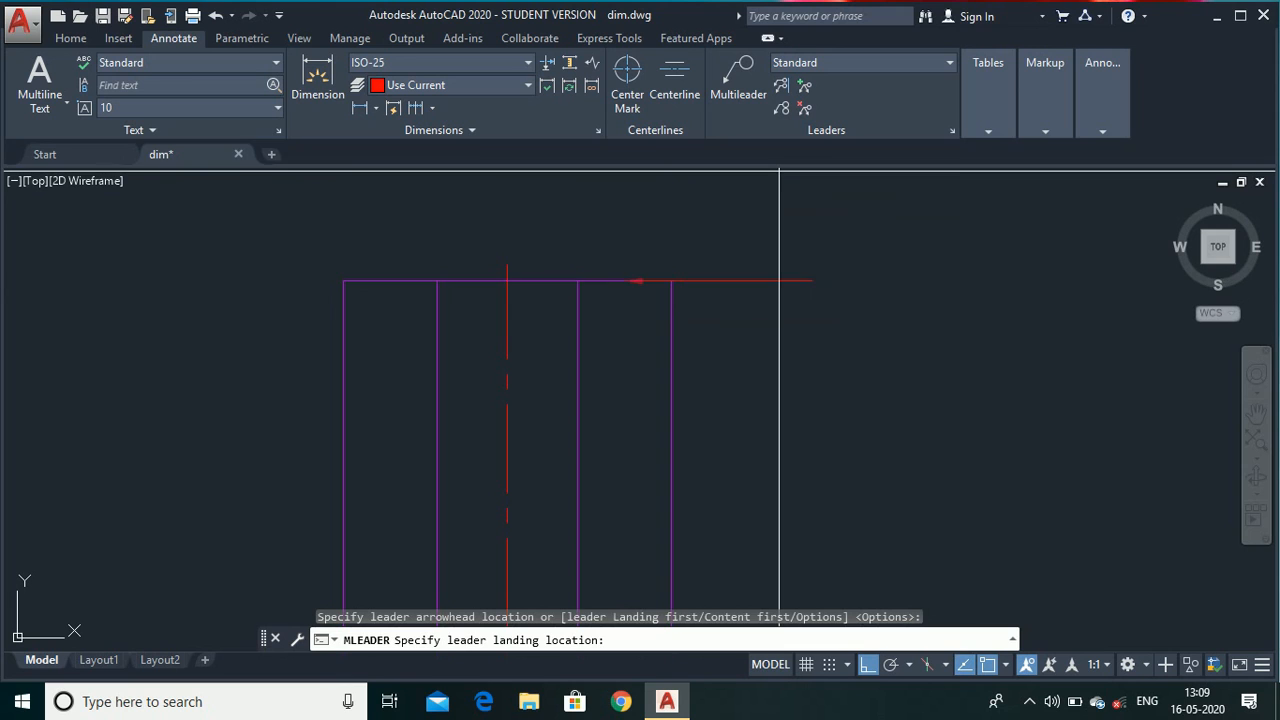
pyautogui.press('F8')
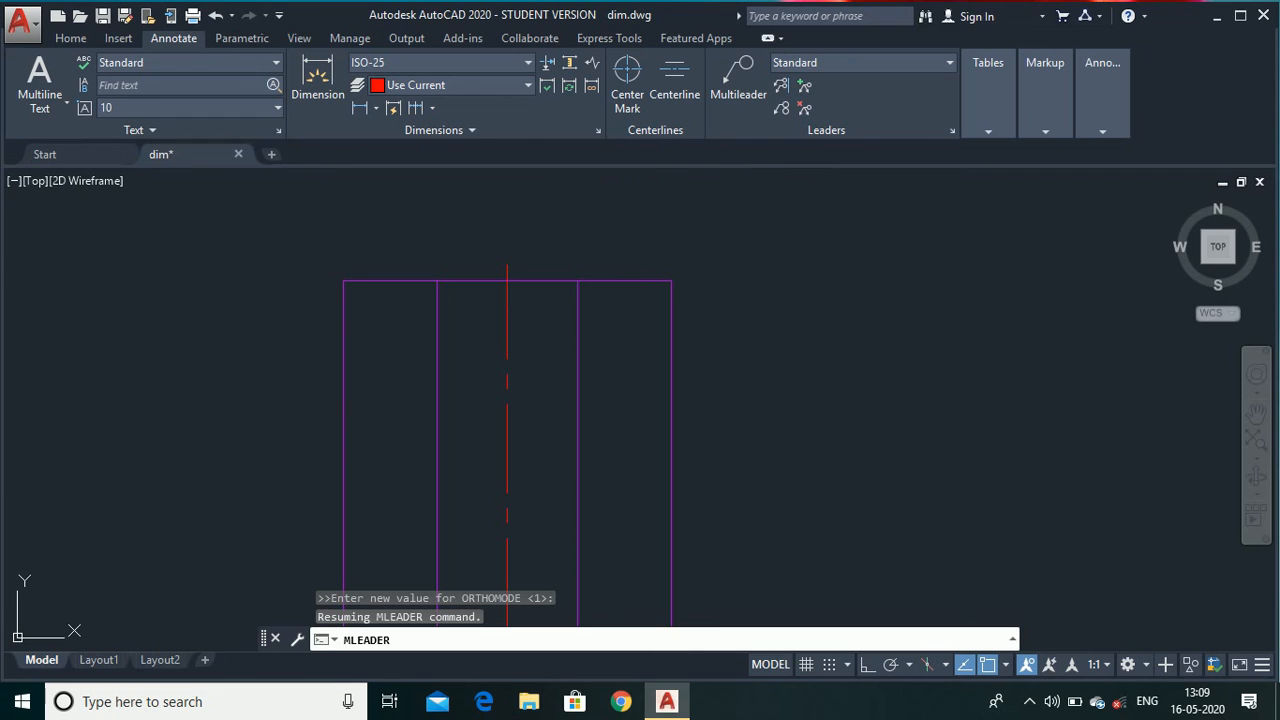
pyautogui.click(712, 205)
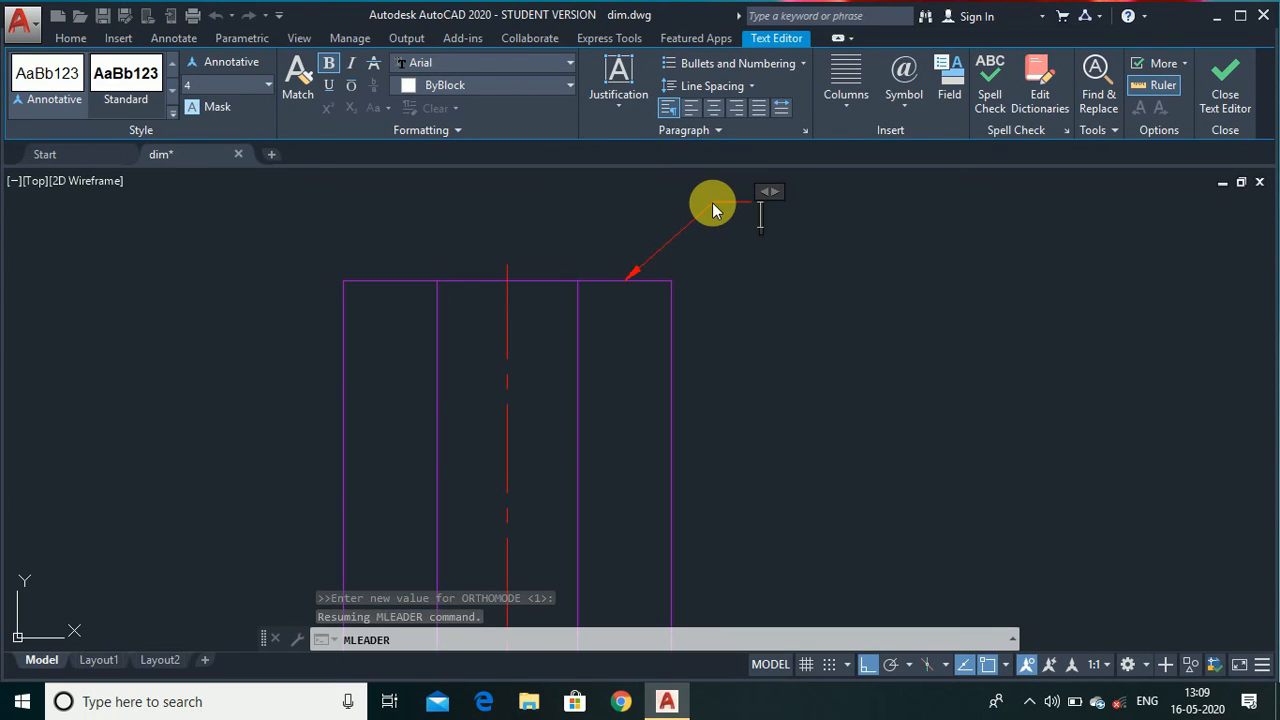
pyautogui.write('fini')
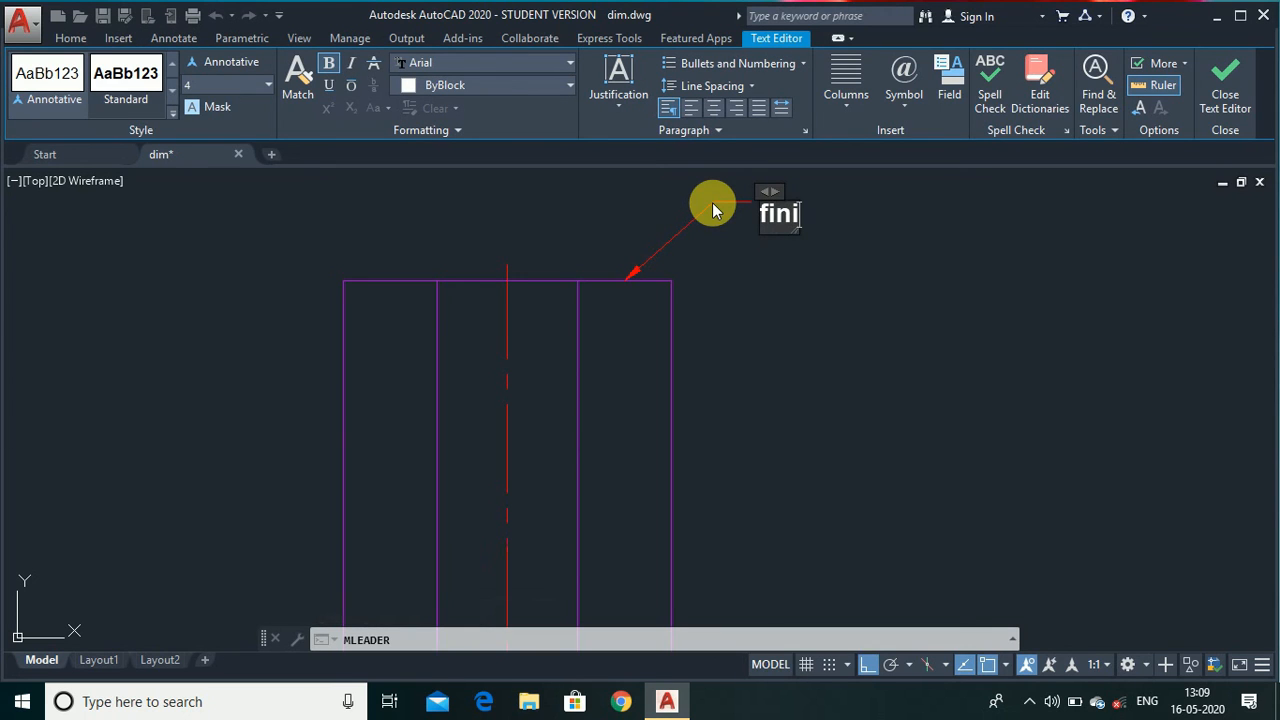
pyautogui.write('sh')
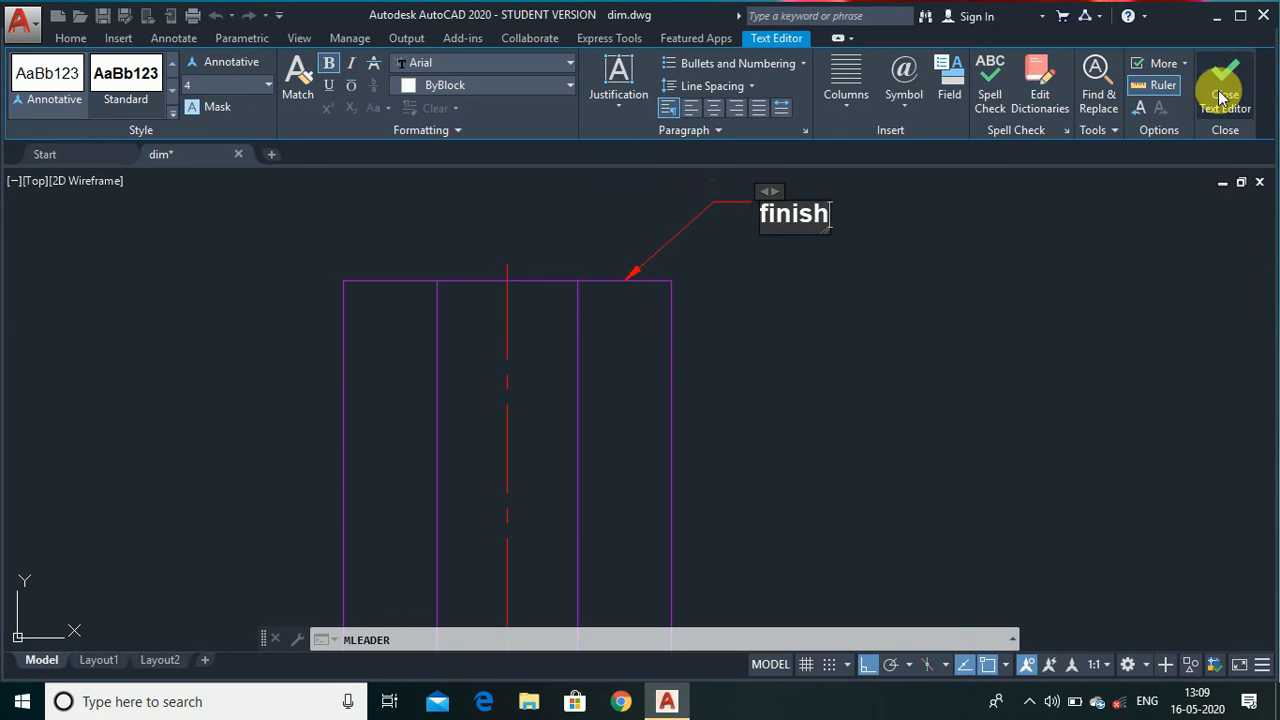
# Set the leader text's font to Arial Baltic and close the text editor.
pyautogui.click(474, 63)
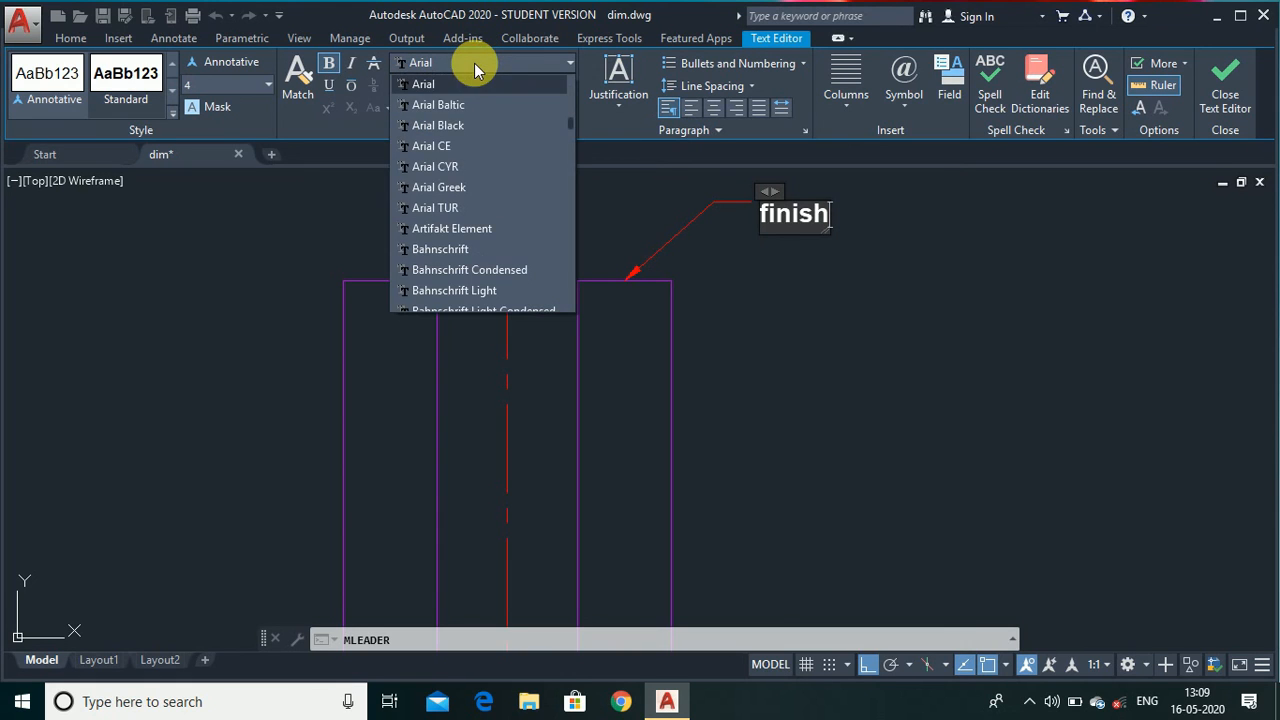
pyautogui.click(458, 111)
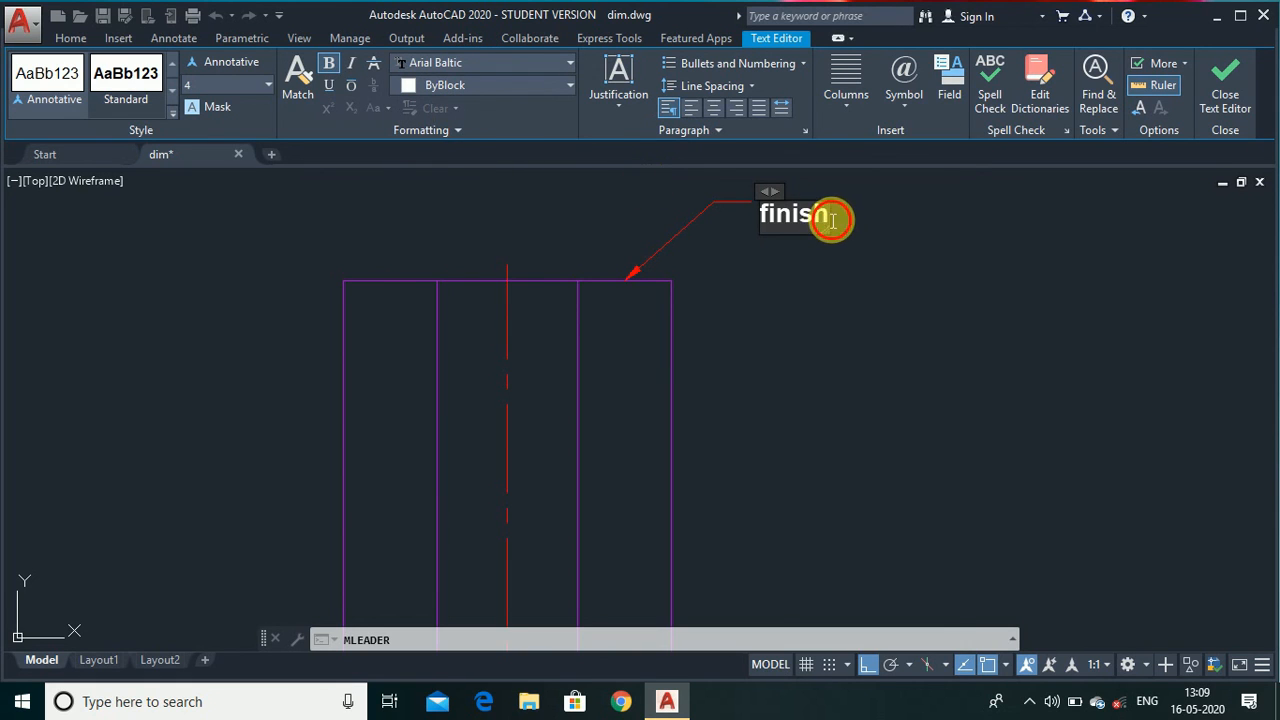
pyautogui.moveTo(829, 217); pyautogui.dragTo(762, 225)
pyautogui.click(517, 63)
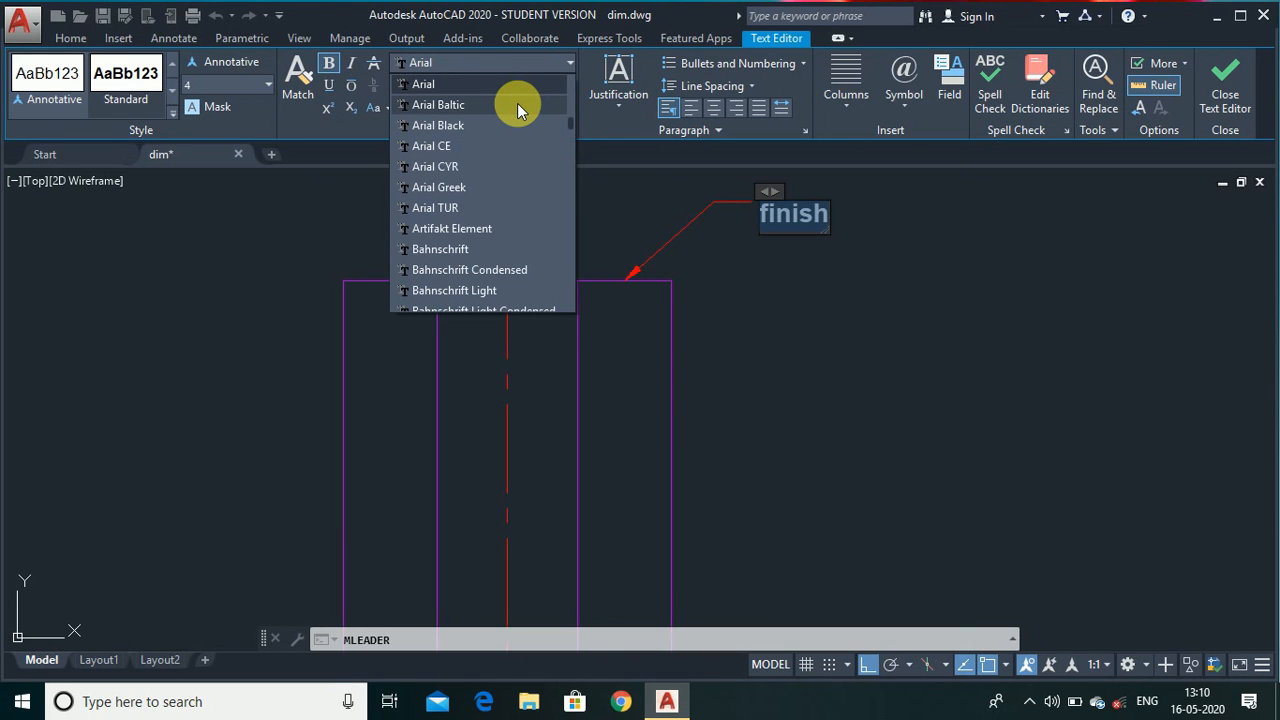
pyautogui.click(548, 108)
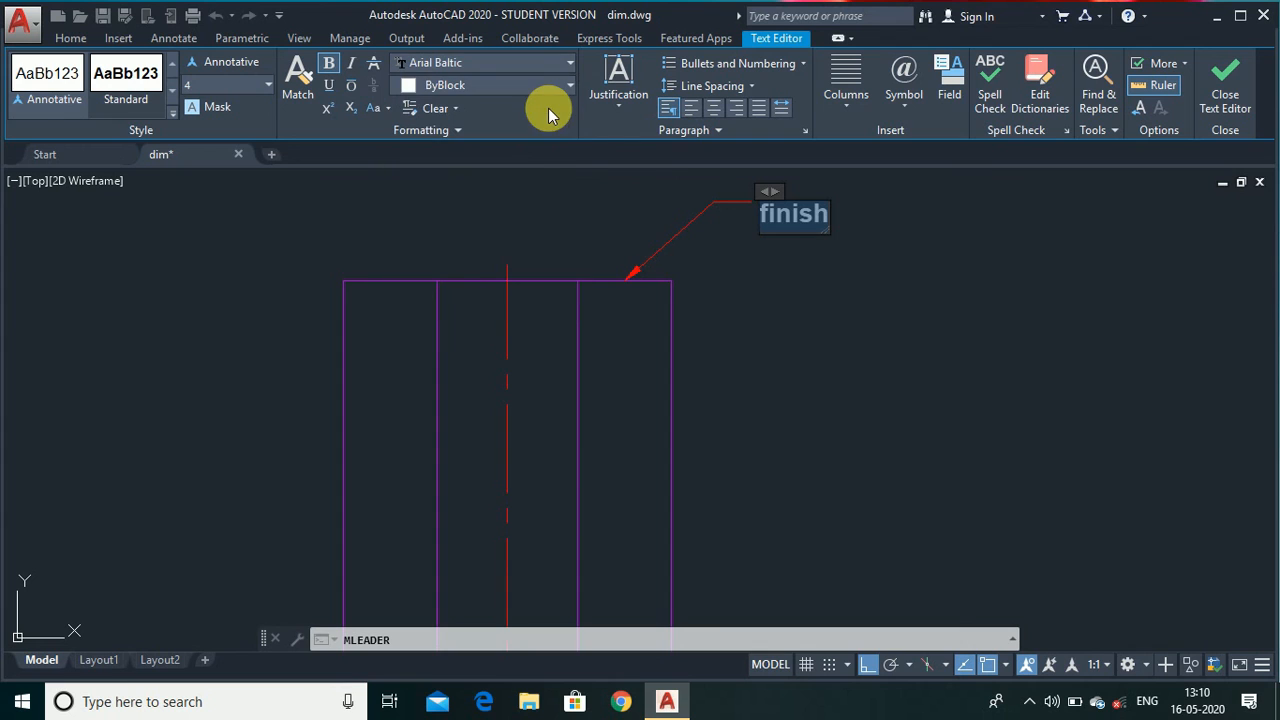
pyautogui.click(859, 242)
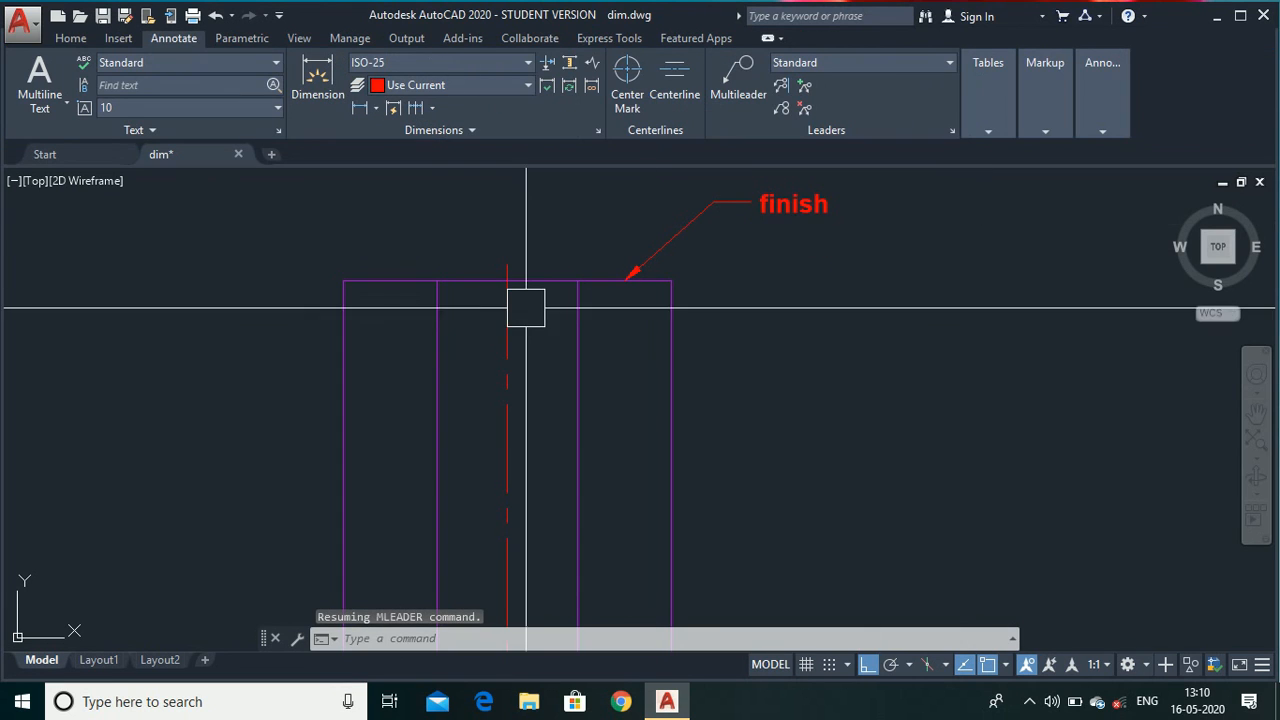
pyautogui.scroll(-5, 643, 273)
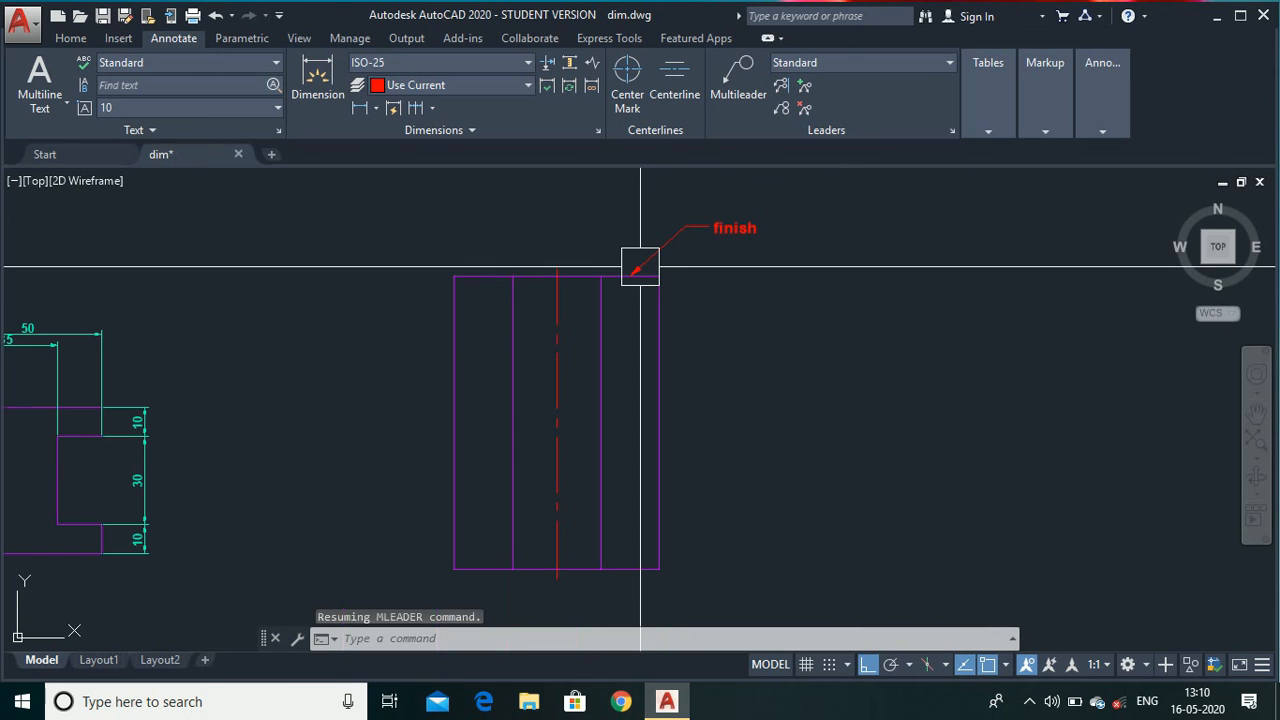
pyautogui.scroll(-2, 640, 266)
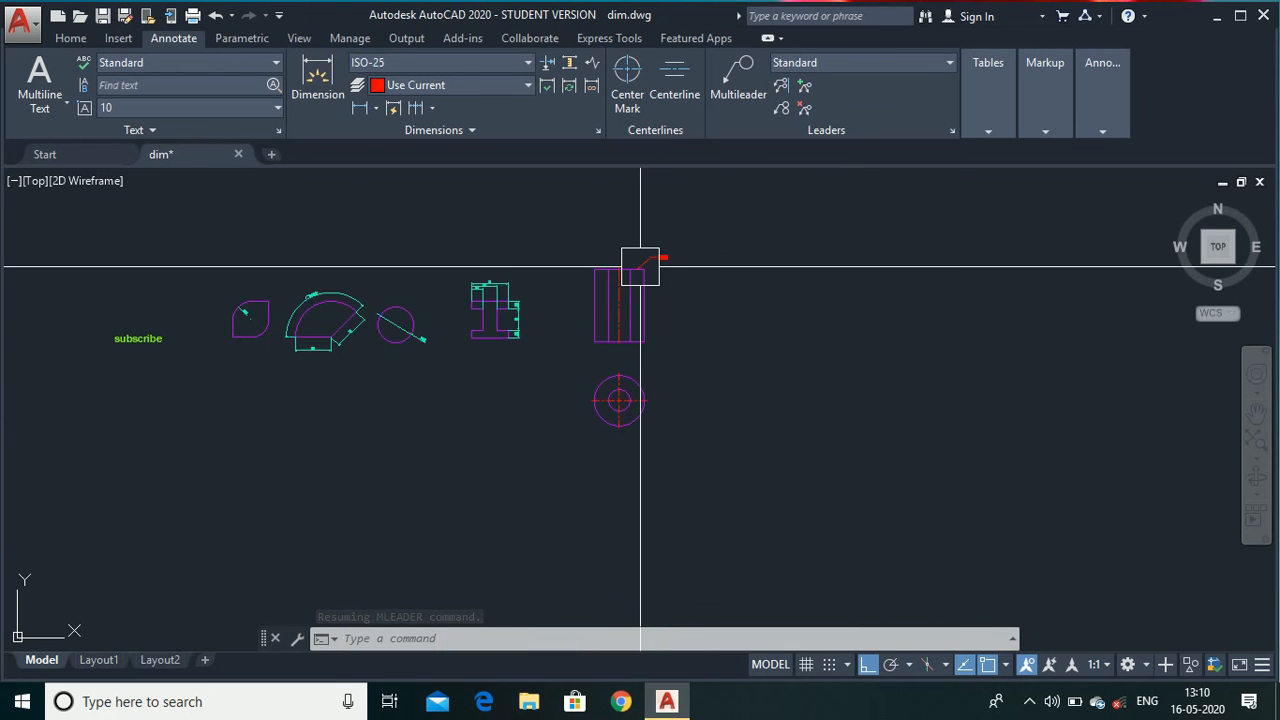
pyautogui.scroll(2, 293, 260)
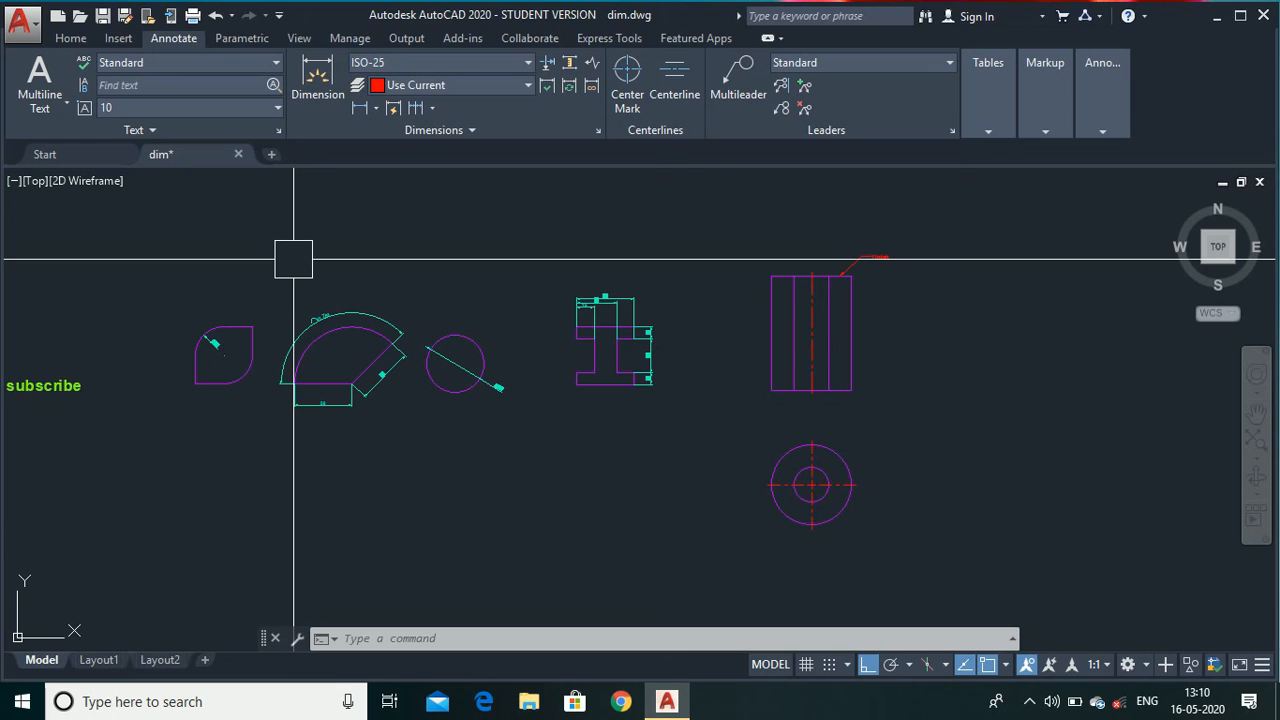
pyautogui.click(471, 594)
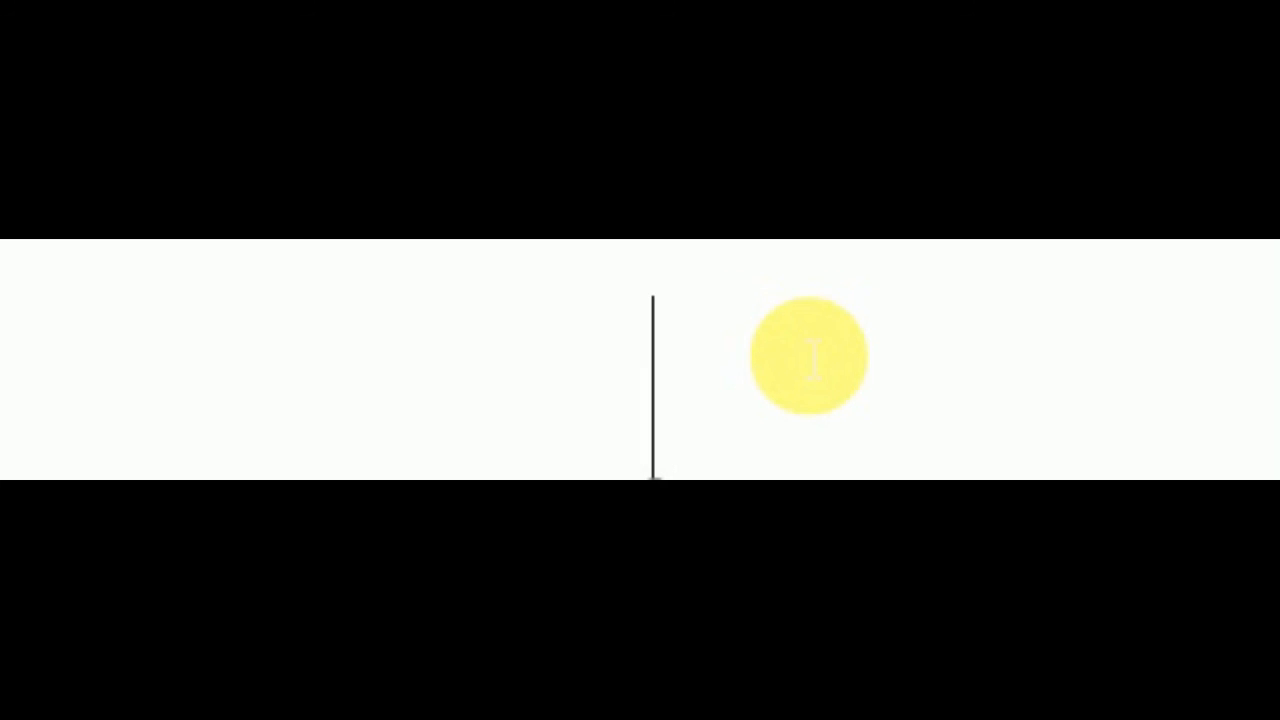
pyautogui.write('SUB')
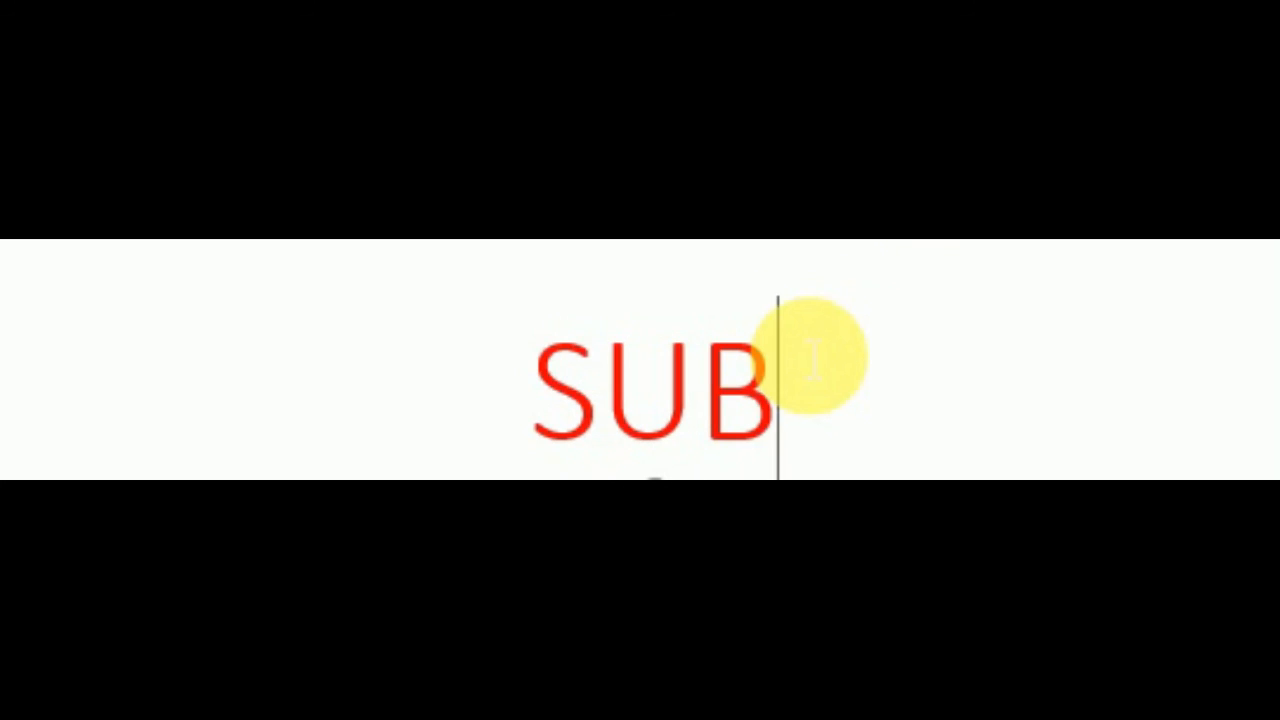
pyautogui.write('SC')
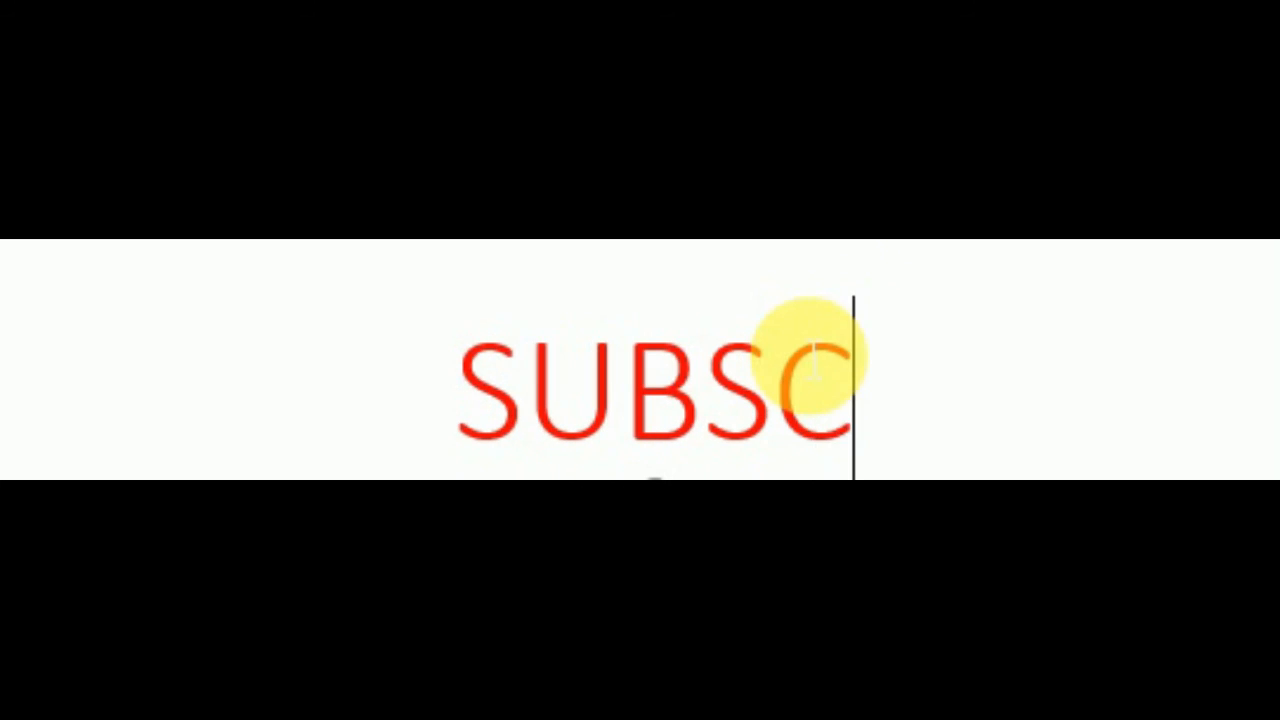
pyautogui.write('RIBE')
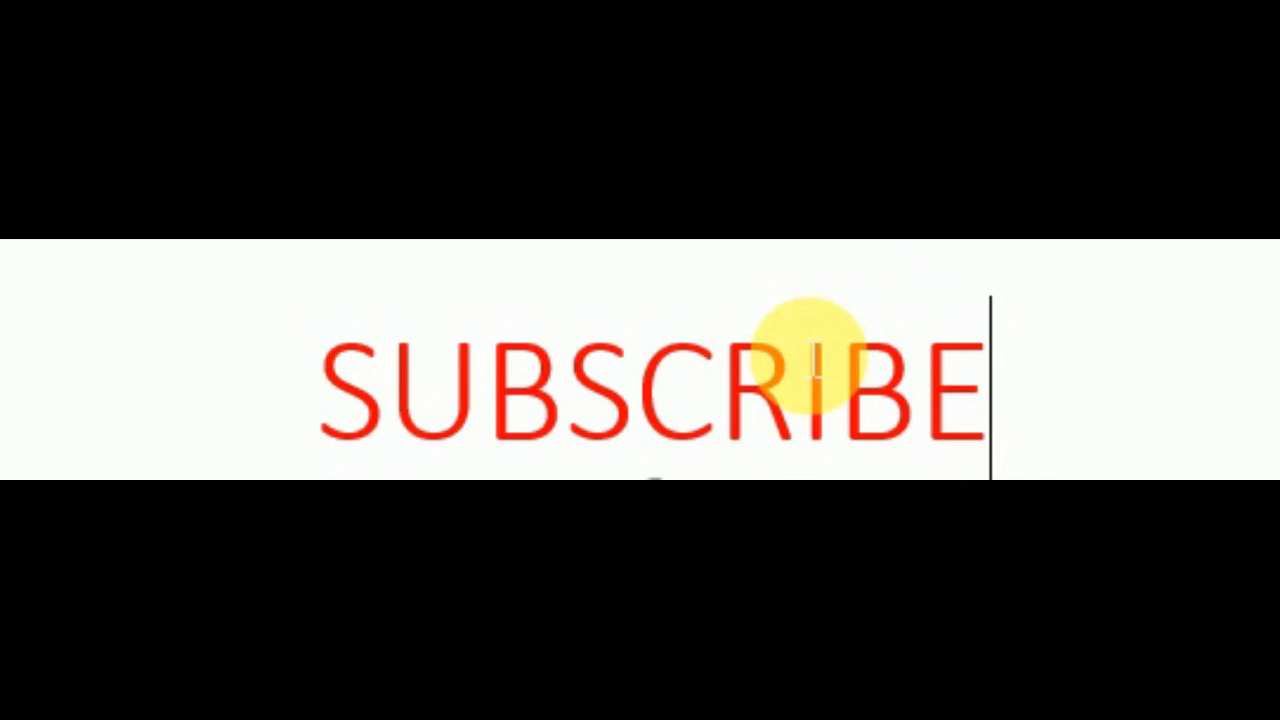
pyautogui.write('...')
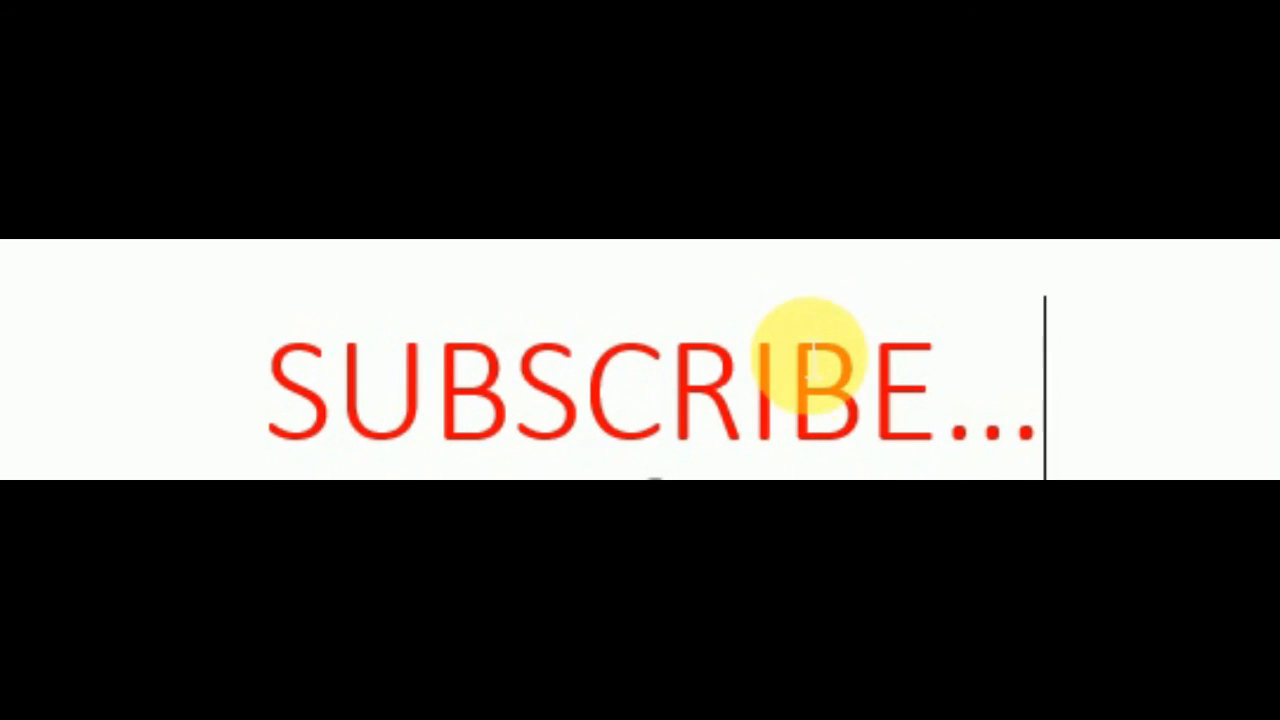